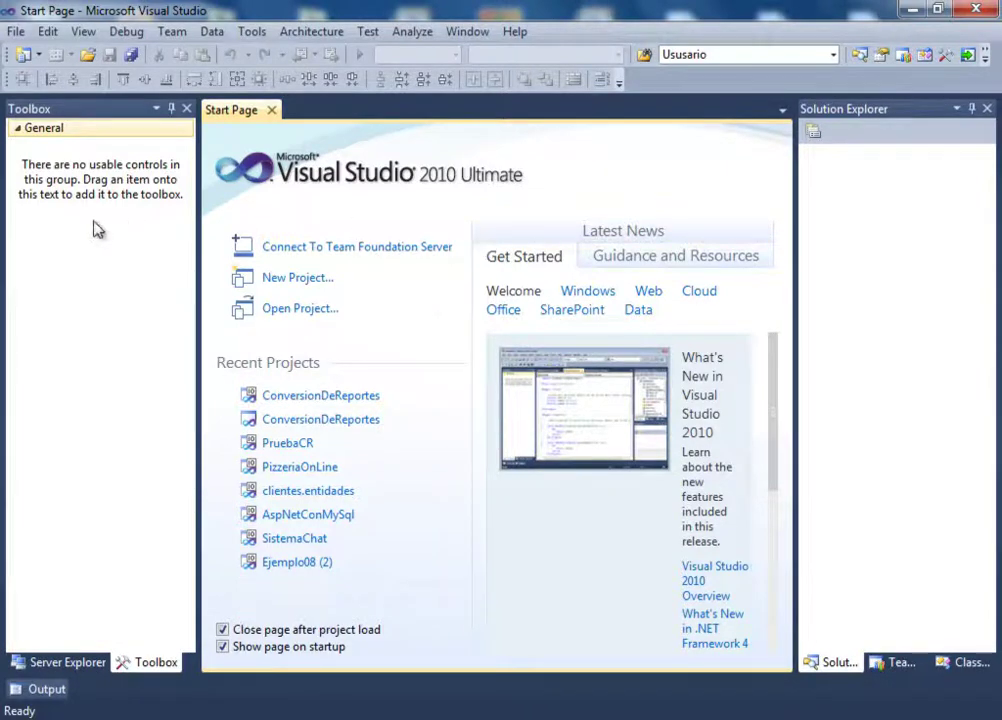
Start a new web site from the Visual C# ASP.NET Web Site template
{"action": "left_click", "coordinate": [16, 33]}
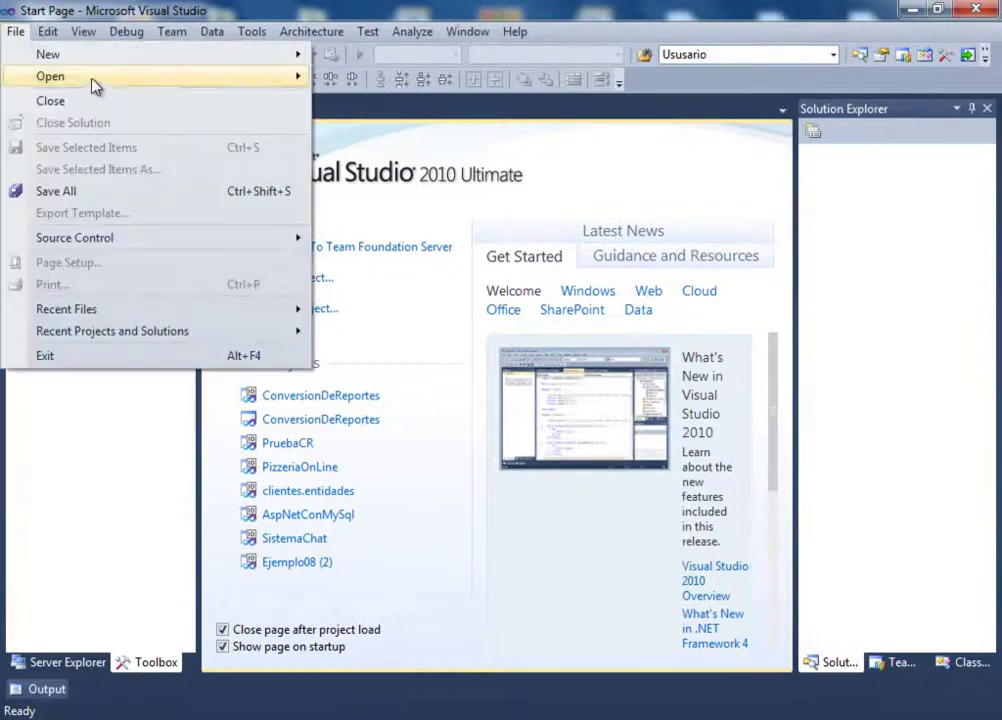
{"action": "mouse_move", "coordinate": [73, 52]}
{"action": "left_click", "coordinate": [385, 82]}
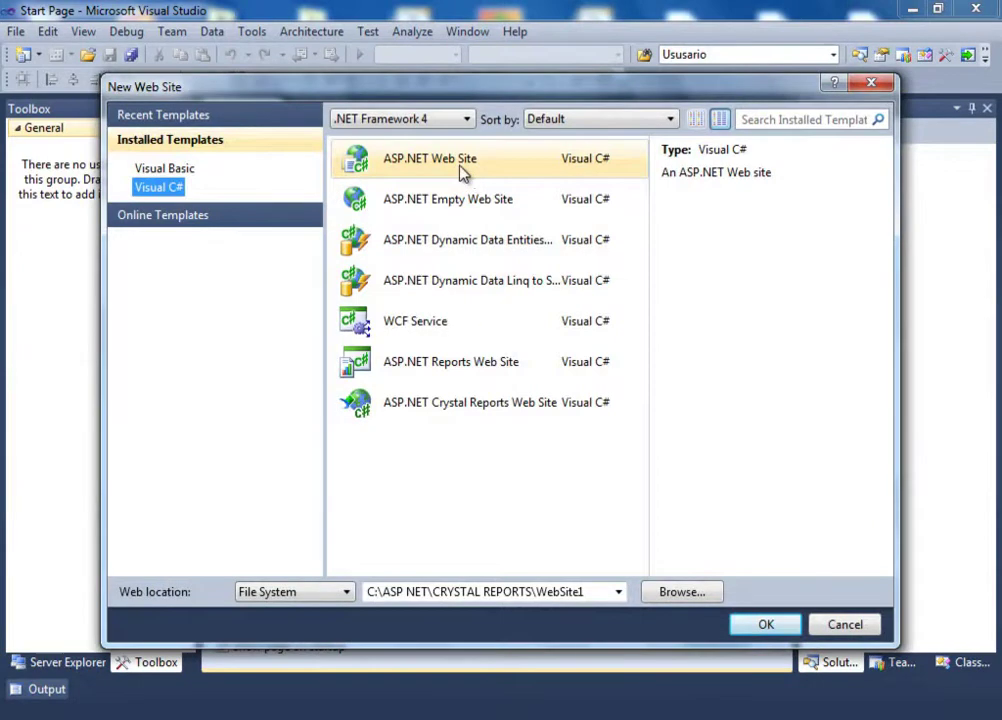
{"action": "left_click", "coordinate": [462, 174]}
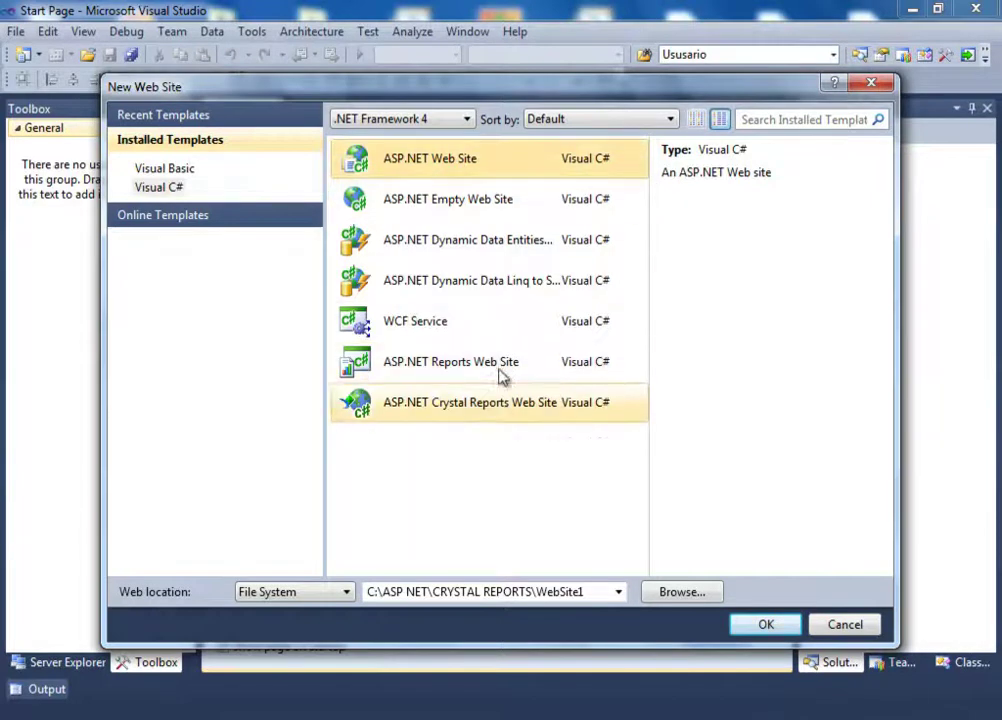
Set the web site's folder name to ReporteDataSet under C:\ASP NET\CRYSTAL REPORTS and create the site
{"action": "left_click", "coordinate": [550, 592]}
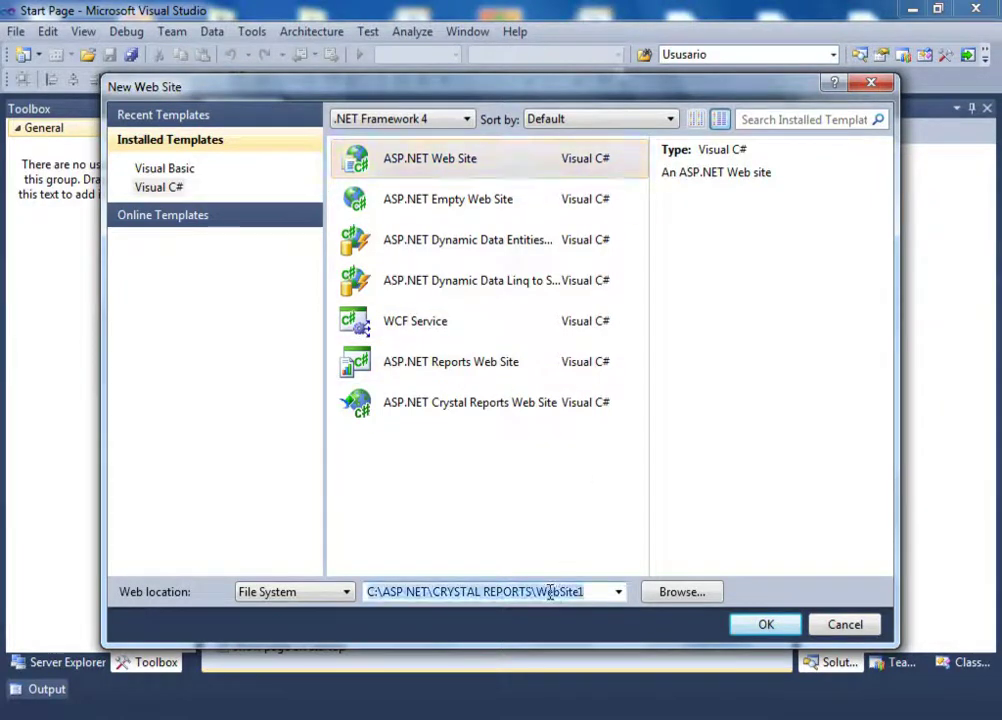
{"action": "key", "text": "Home"}
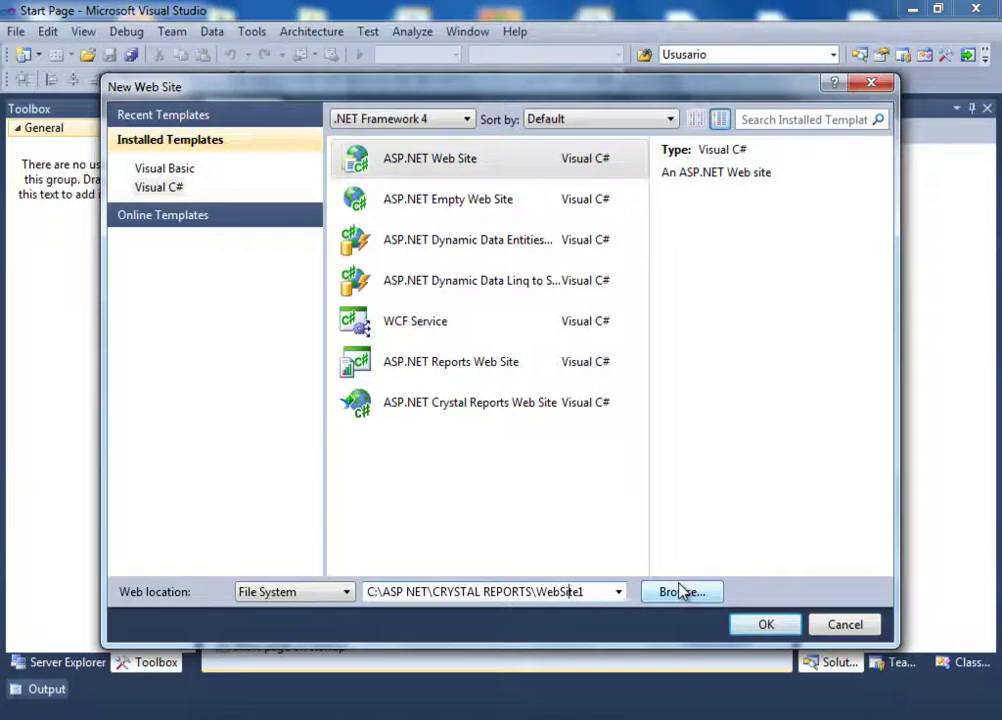
{"action": "key", "text": "Delete"}
{"action": "key", "text": "Delete"}
{"action": "key", "text": "Delete"}
{"action": "key", "text": "Delete"}
{"action": "key", "text": "Delete"}
{"action": "key", "text": "Delete"}
{"action": "key", "text": "Delete"}
{"action": "key", "text": "Delete"}
{"action": "type", "text": "ReporteDataS"}
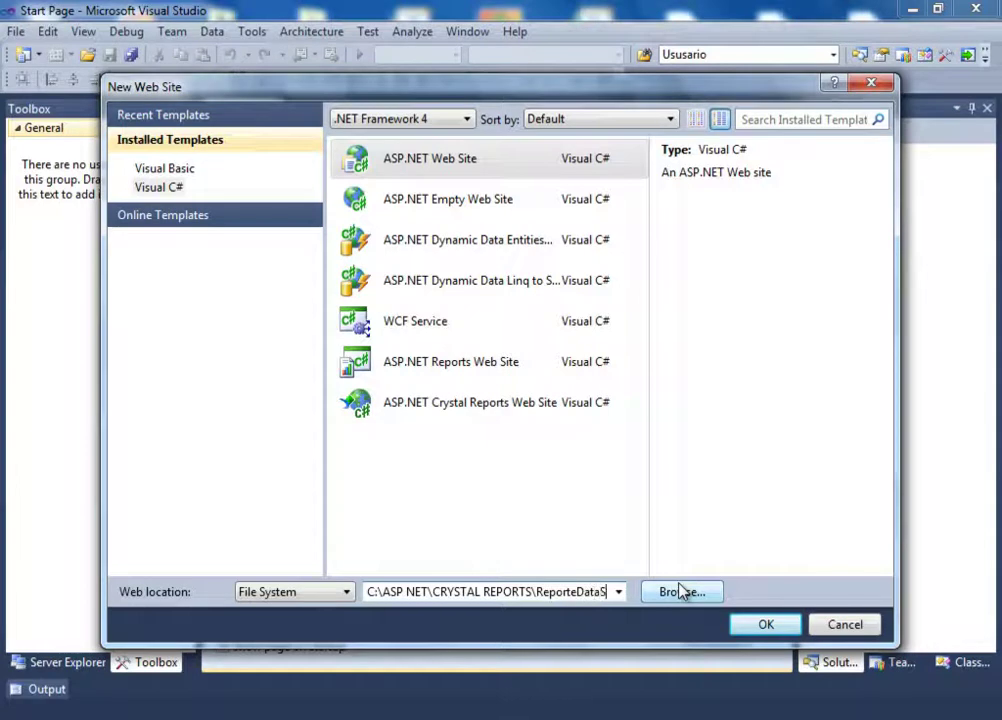
{"action": "type", "text": "et"}
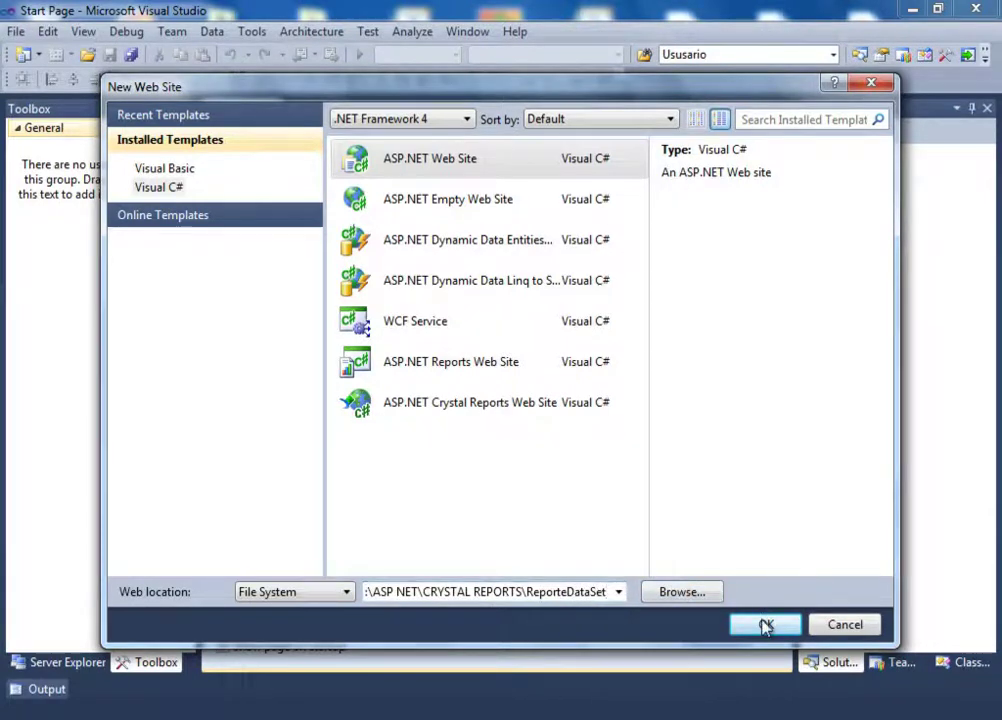
{"action": "left_click", "coordinate": [764, 625]}
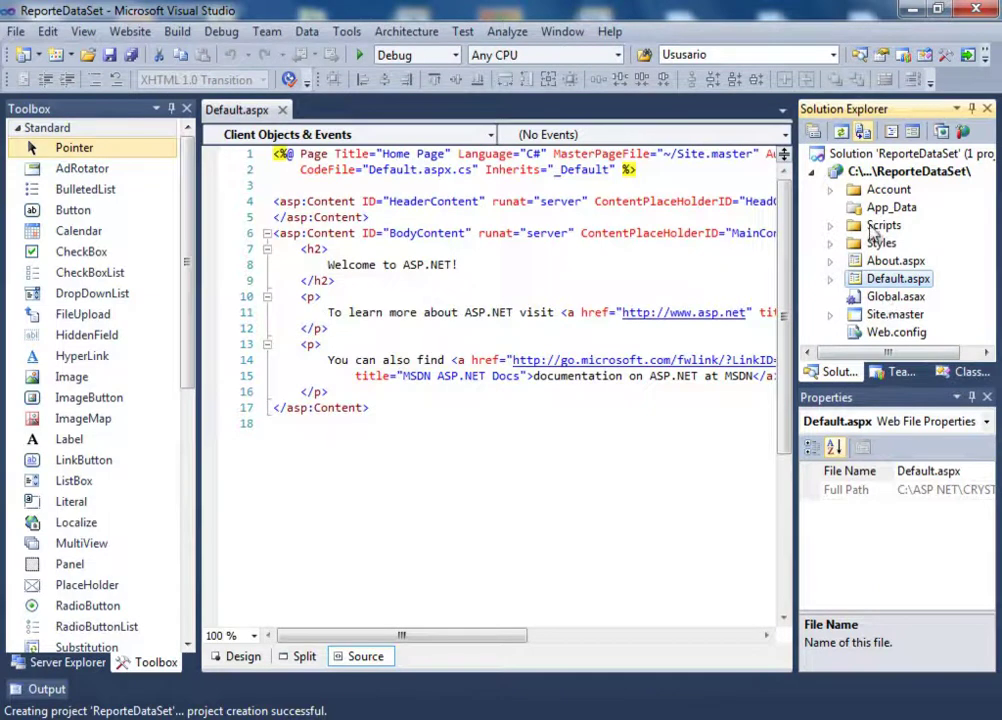
Permanently delete all generated folders and files from Account through Site.master, keeping only Web.config in the site
{"action": "left_click", "coordinate": [888, 192]}
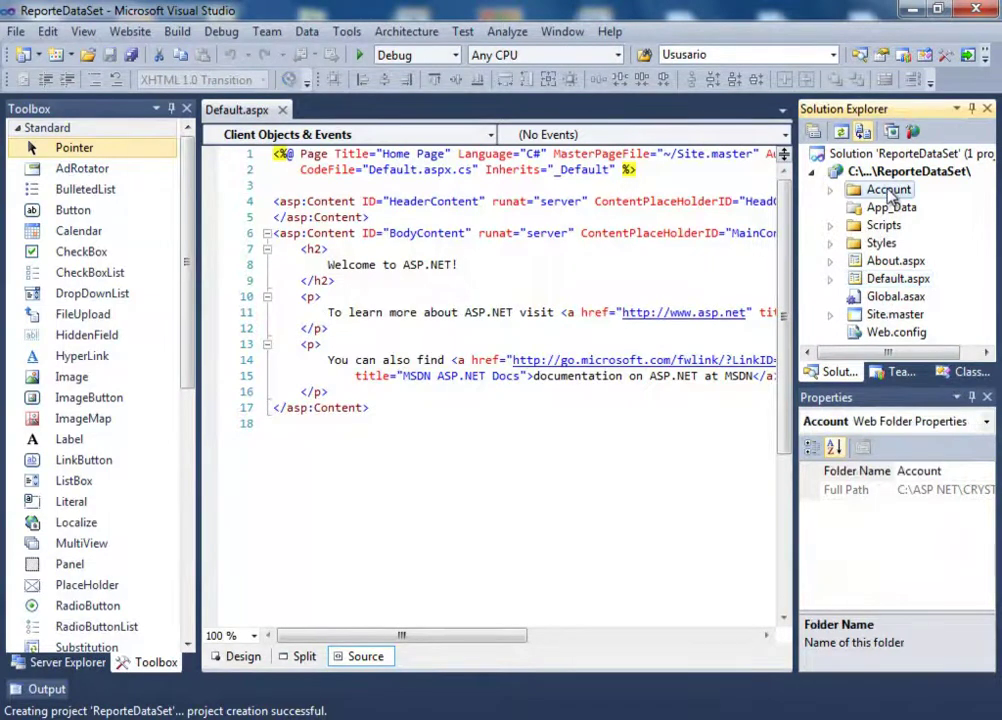
{"action": "key", "text": "shift+Down"}
{"action": "key", "text": "shift+Down"}
{"action": "key", "text": "shift+Down"}
{"action": "key", "text": "shift+Down"}
{"action": "key", "text": "shift+Down"}
{"action": "key", "text": "shift+Down"}
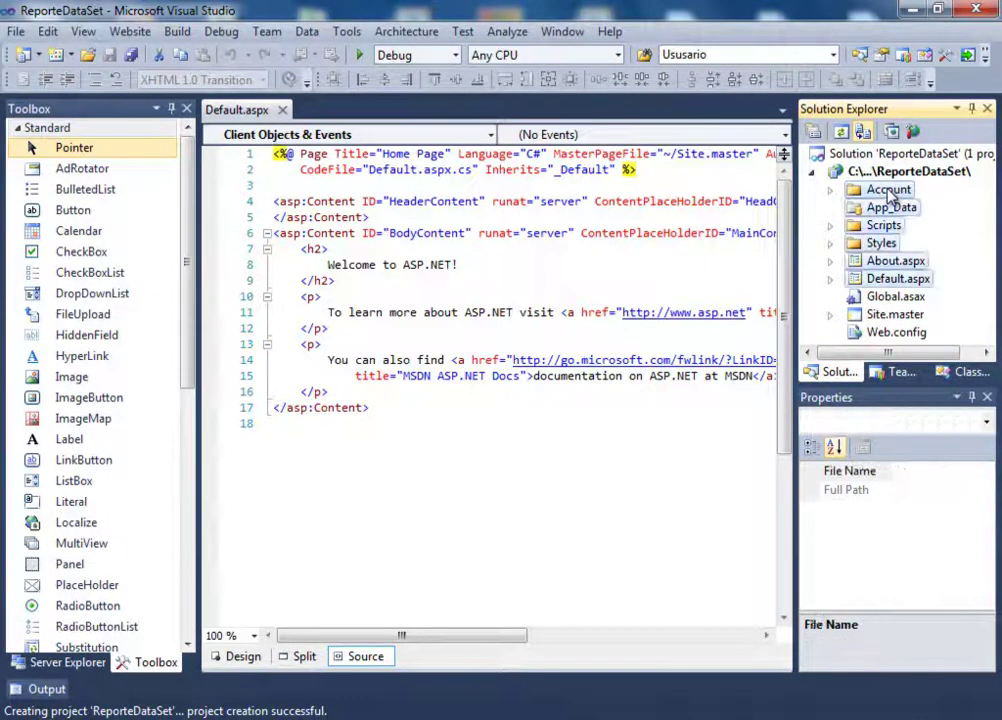
{"action": "key", "text": "shift+Down"}
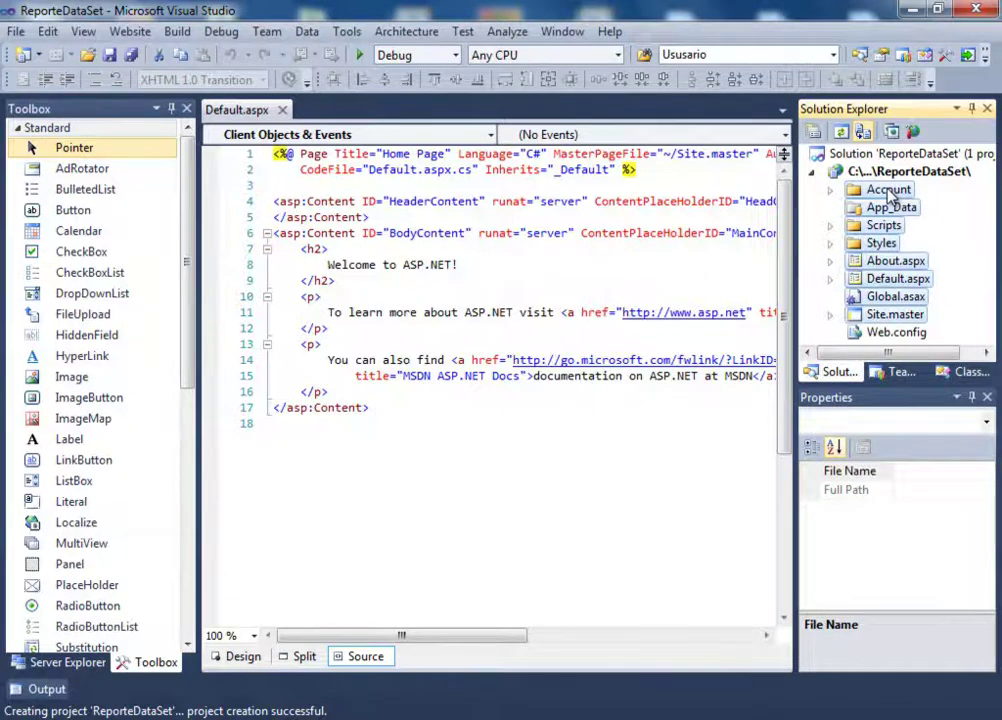
{"action": "key", "text": "Delete"}
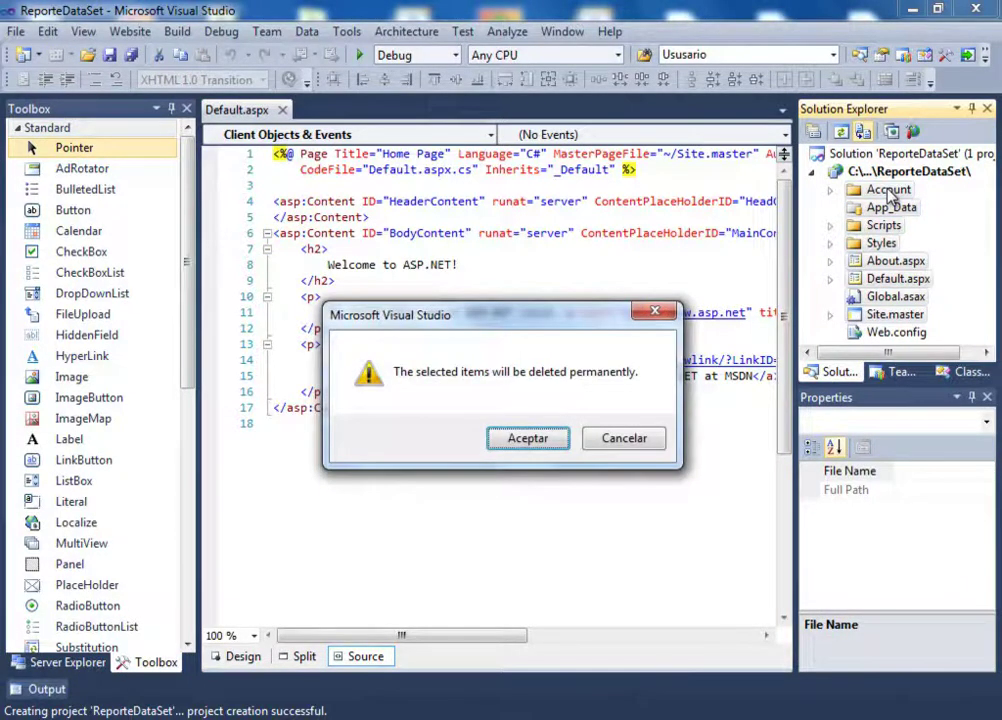
{"action": "left_click", "coordinate": [552, 437]}
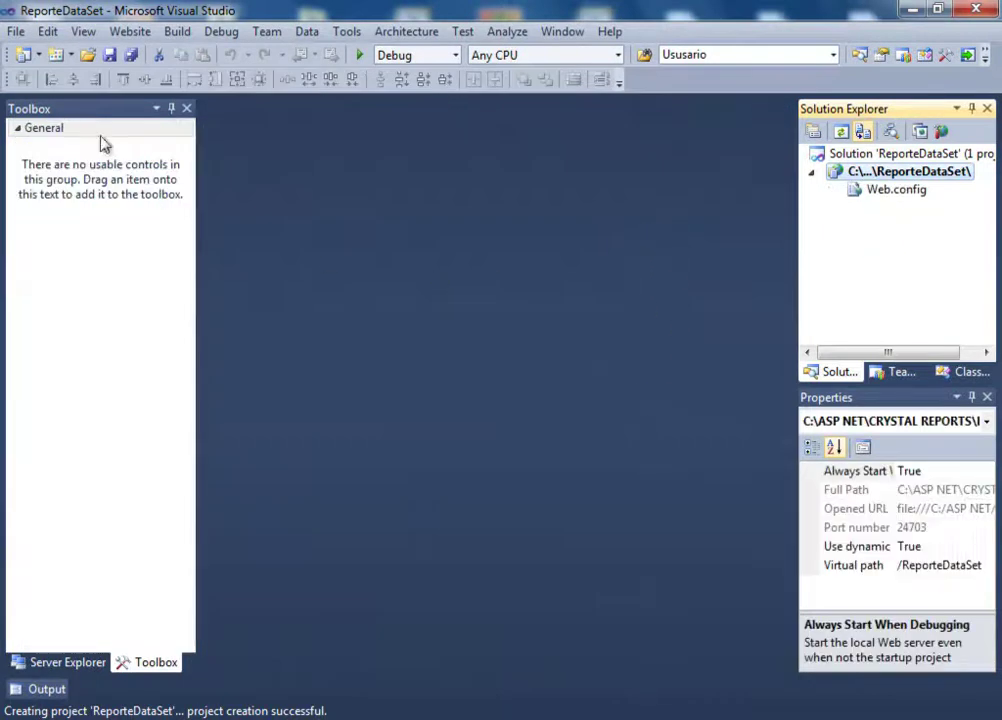
Add a new Visual C# Web Form named Default.aspx to the ReporteDataSet site
{"action": "left_click", "coordinate": [16, 33]}
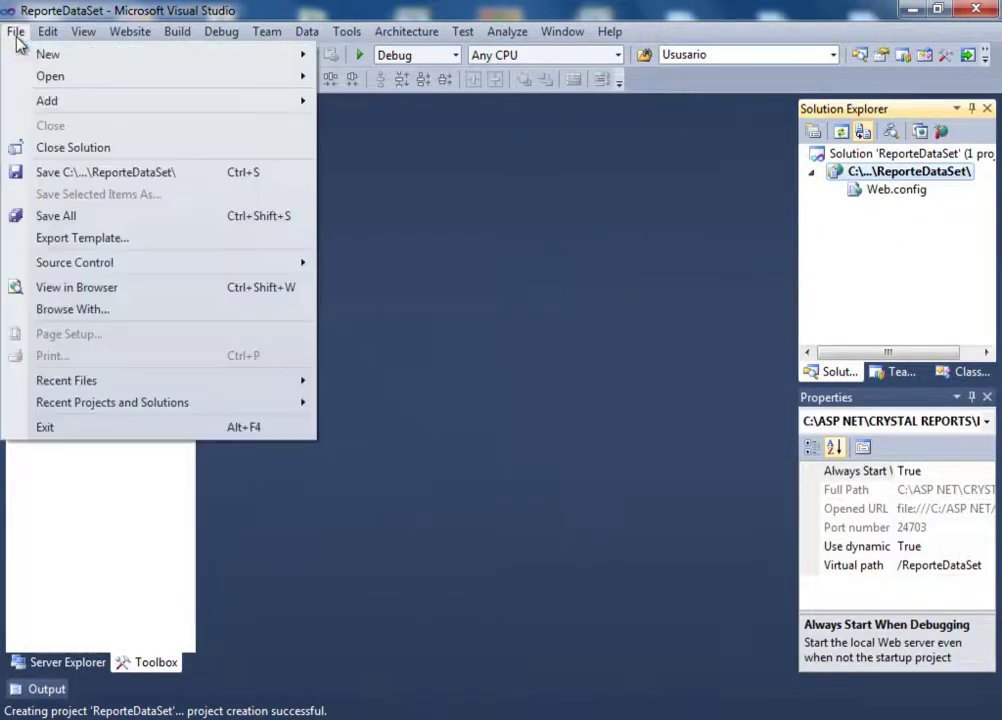
{"action": "left_click", "coordinate": [455, 435]}
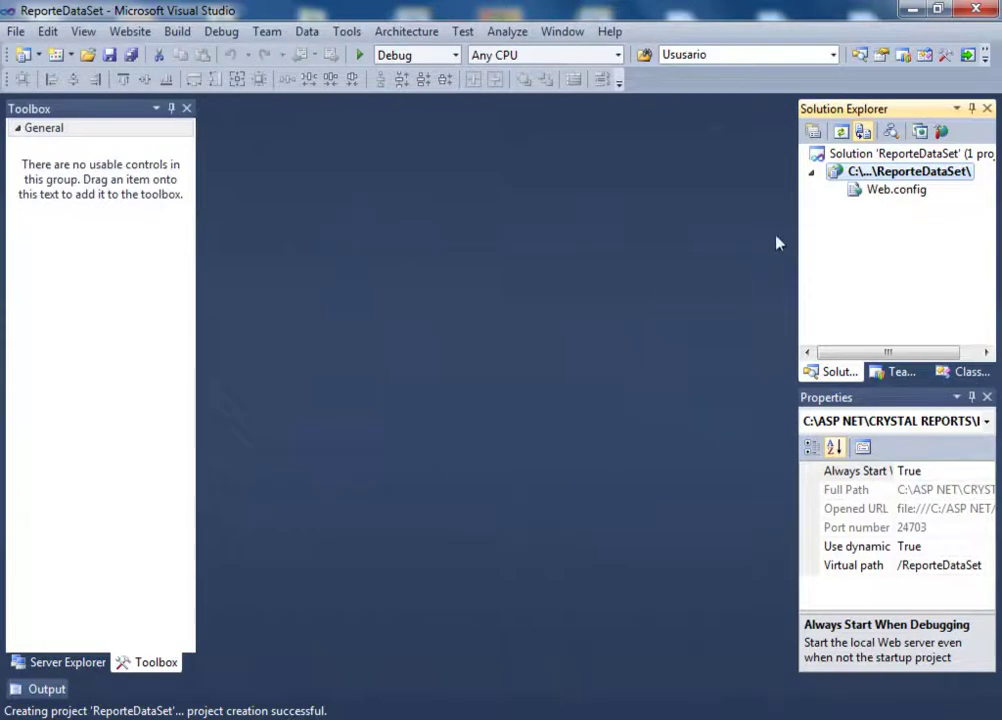
{"action": "right_click", "coordinate": [851, 172]}
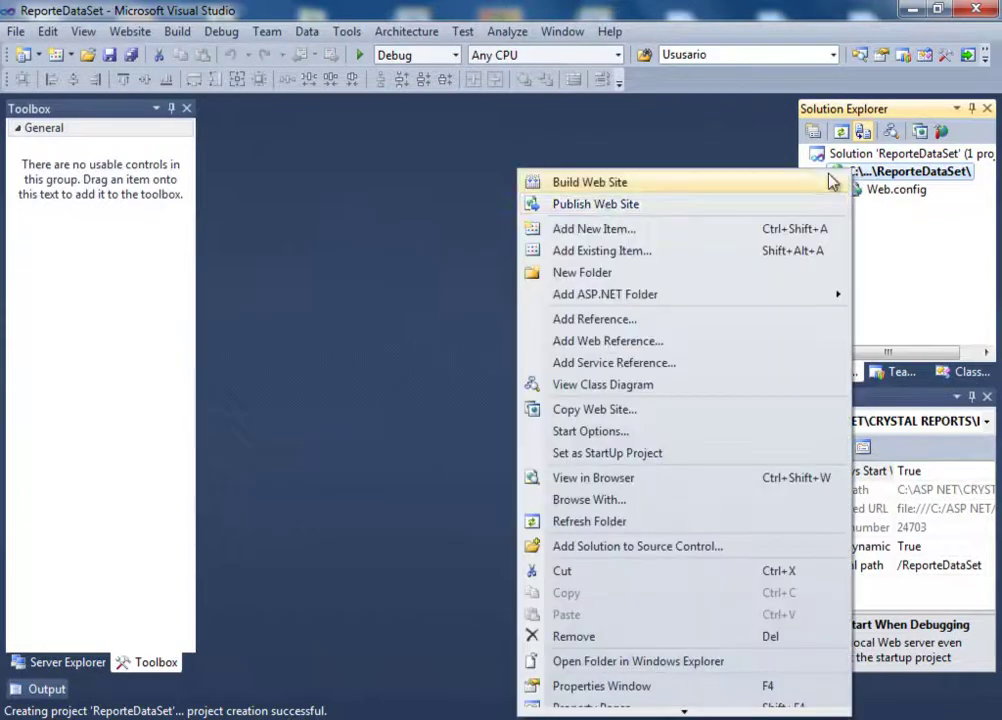
{"action": "left_click", "coordinate": [622, 229]}
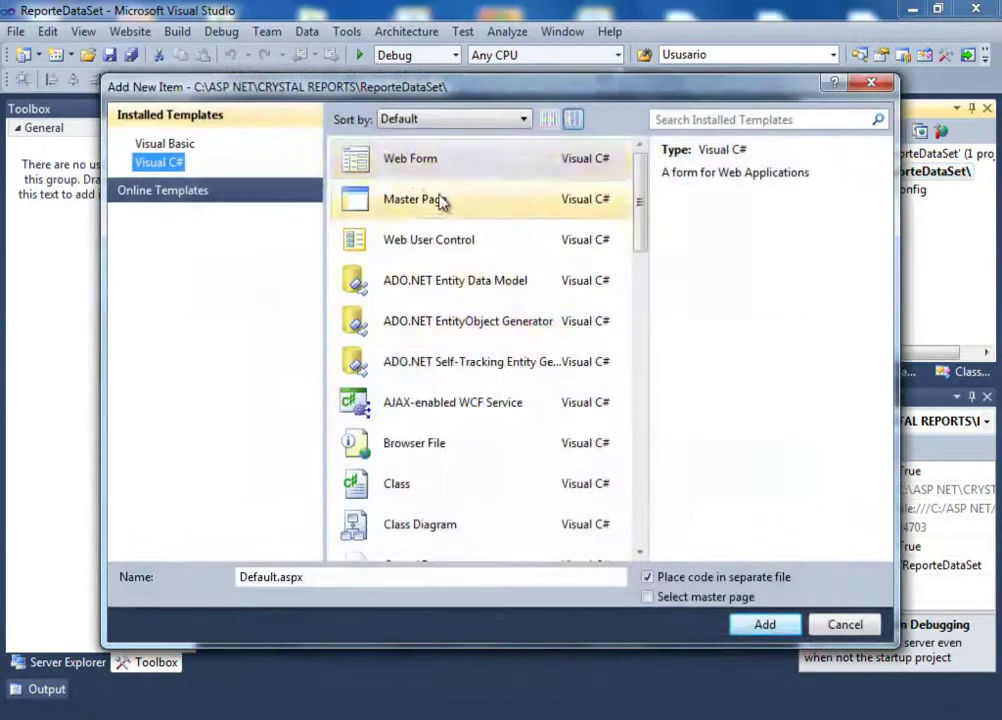
{"action": "left_click", "coordinate": [752, 626]}
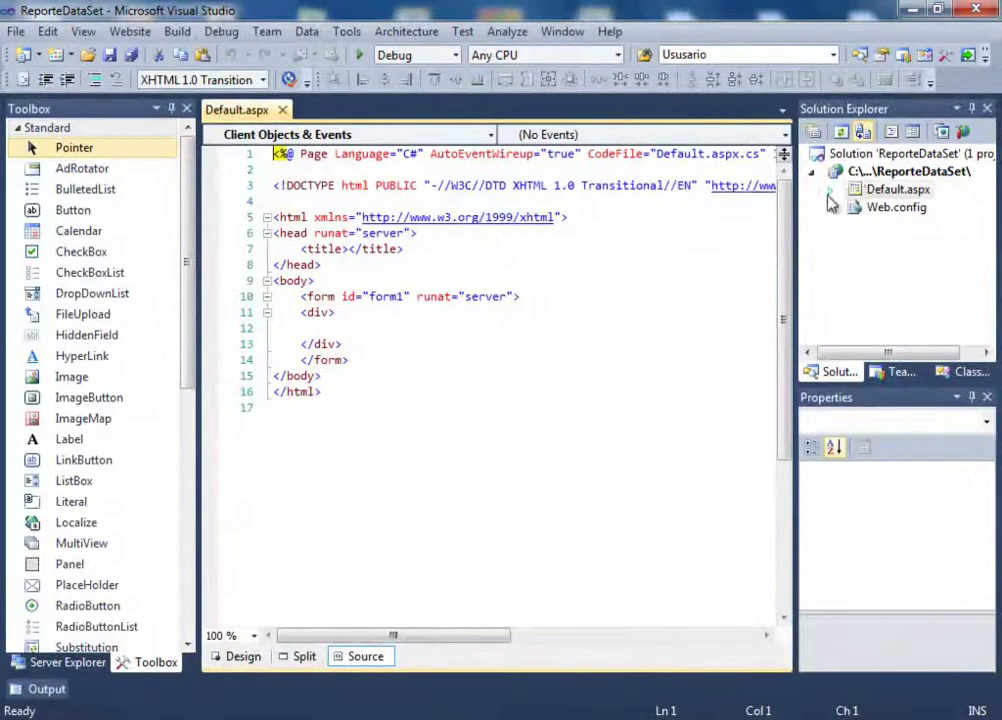
Start adding another new item to the site and choose the Crystal Reports template
{"action": "left_click", "coordinate": [880, 174]}
{"action": "right_click", "coordinate": [880, 174]}
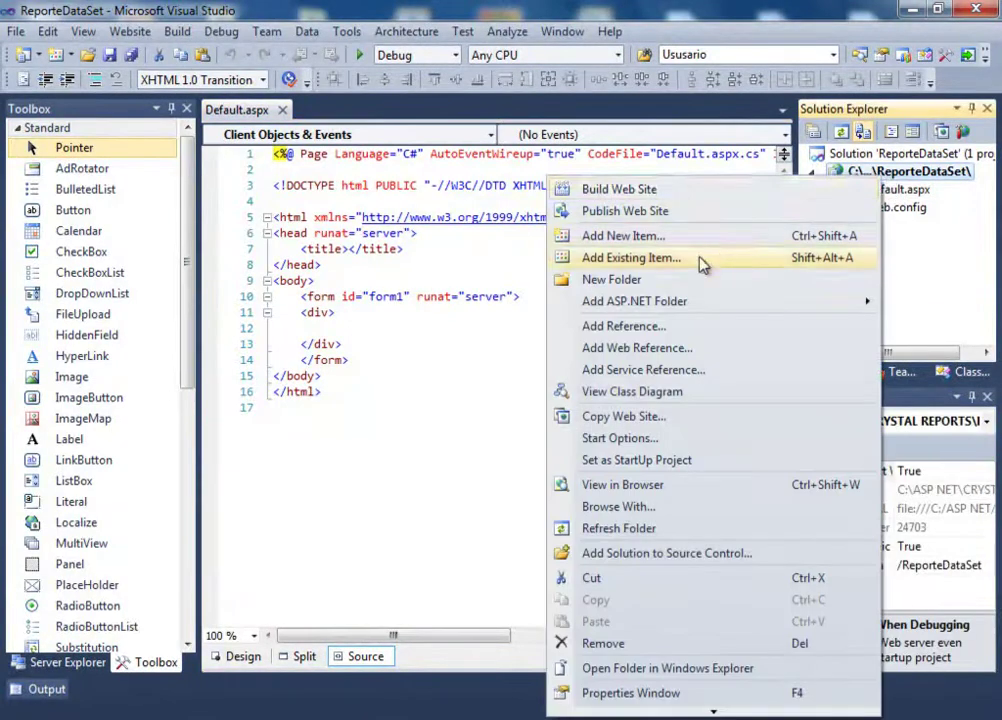
{"action": "left_click", "coordinate": [668, 236]}
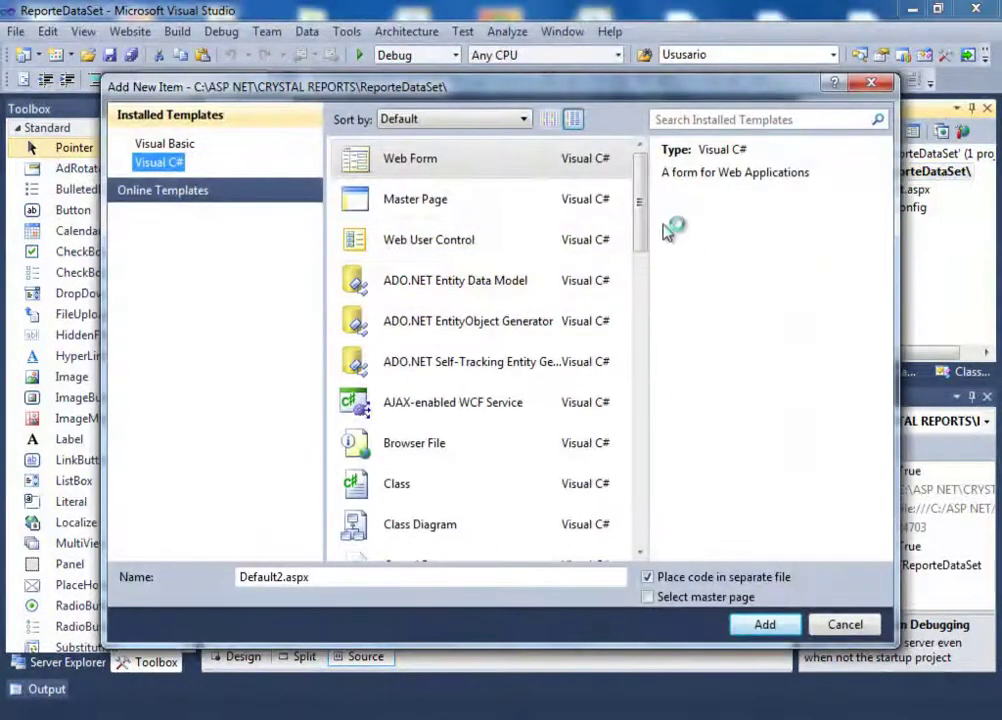
{"action": "left_click_drag", "start_coordinate": [642, 205], "coordinate": [641, 290]}
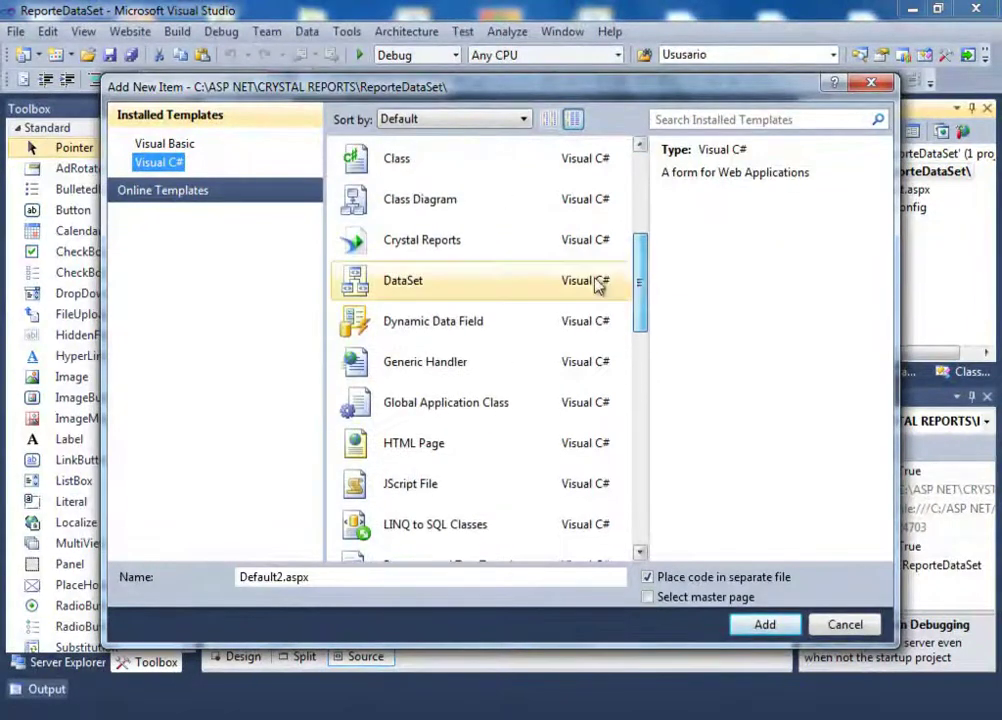
{"action": "left_click", "coordinate": [463, 249]}
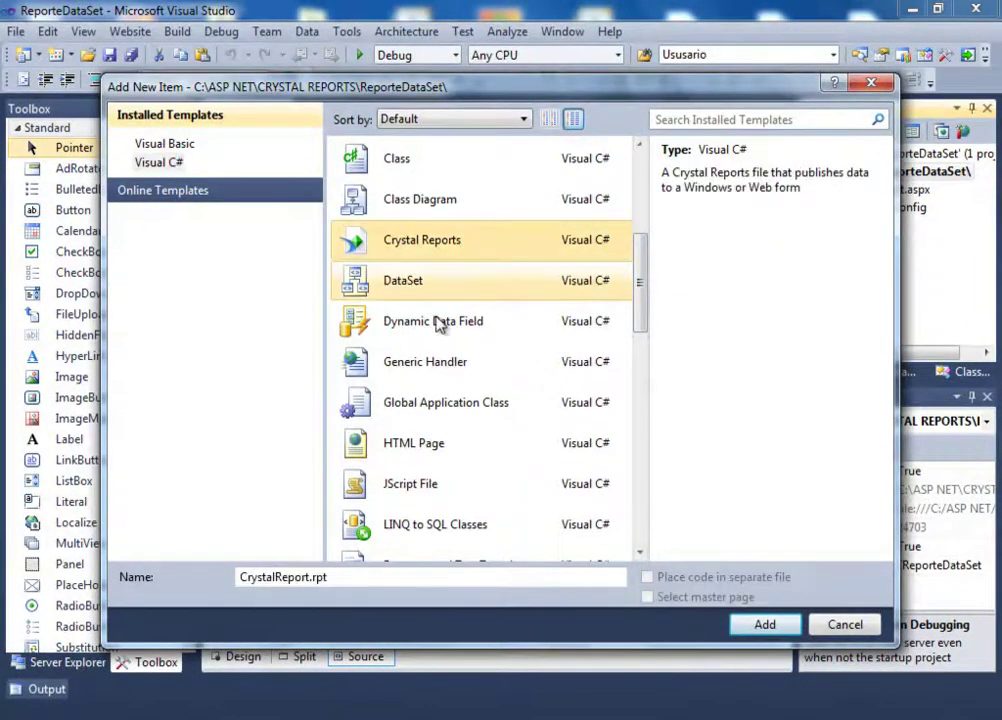
Name the Crystal Reports file Reporte3.rpt and add it to the site
{"action": "left_click", "coordinate": [237, 580]}
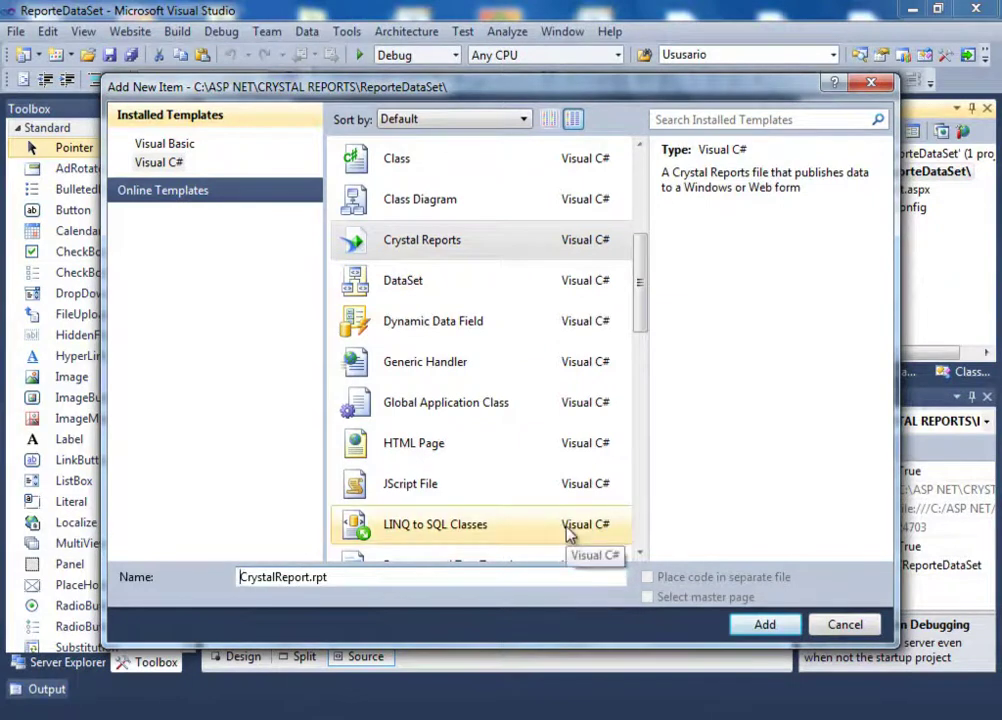
{"action": "type", "text": "T"}
{"action": "key", "text": "BackSpace"}
{"action": "type", "text": "Reporte"}
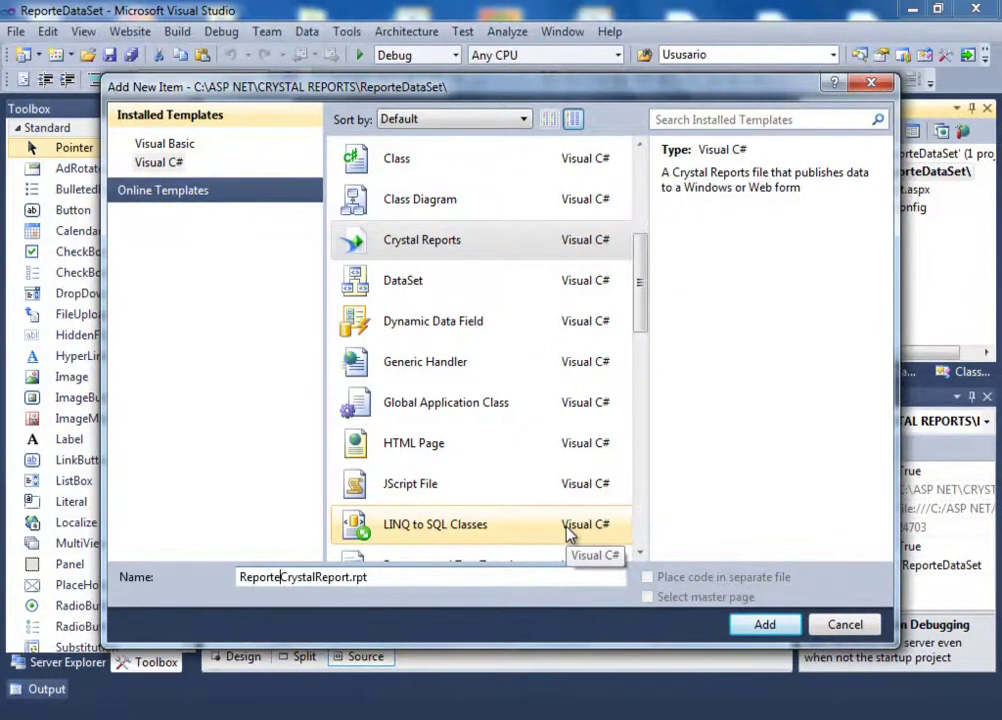
{"action": "type", "text": "3"}
{"action": "key", "text": "Delete"}
{"action": "key", "text": "Delete"}
{"action": "key", "text": "Delete"}
{"action": "key", "text": "Delete"}
{"action": "key", "text": "Delete"}
{"action": "key", "text": "Delete"}
{"action": "key", "text": "Delete"}
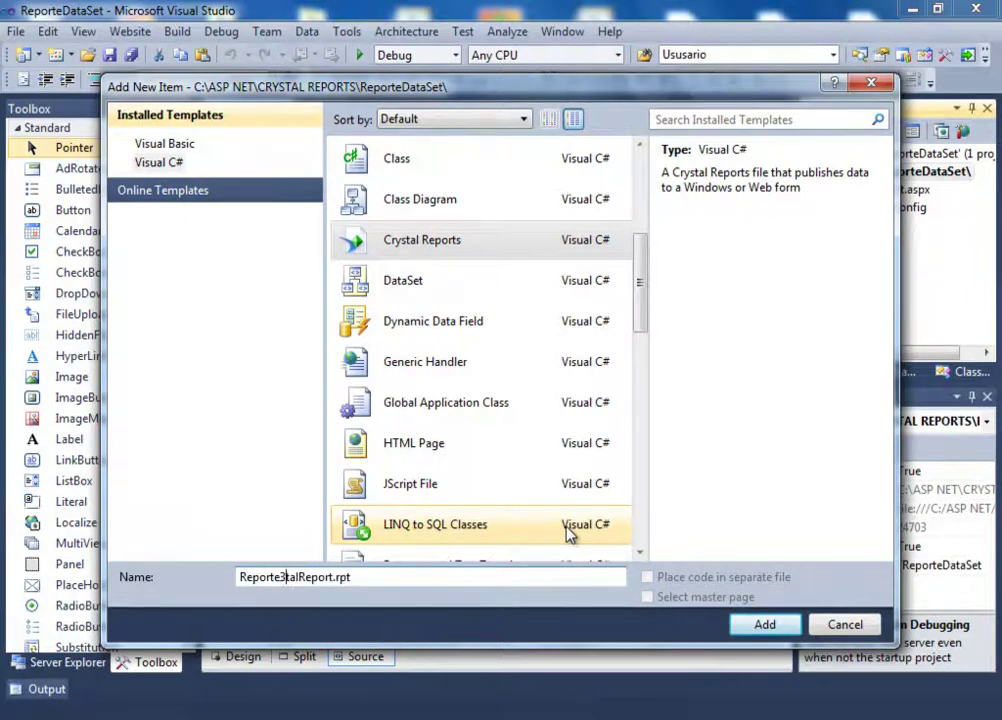
{"action": "key", "text": "Delete"}
{"action": "key", "text": "Delete"}
{"action": "key", "text": "Delete"}
{"action": "key", "text": "Delete"}
{"action": "key", "text": "Delete"}
{"action": "key", "text": "Delete"}
{"action": "left_click", "coordinate": [765, 624]}
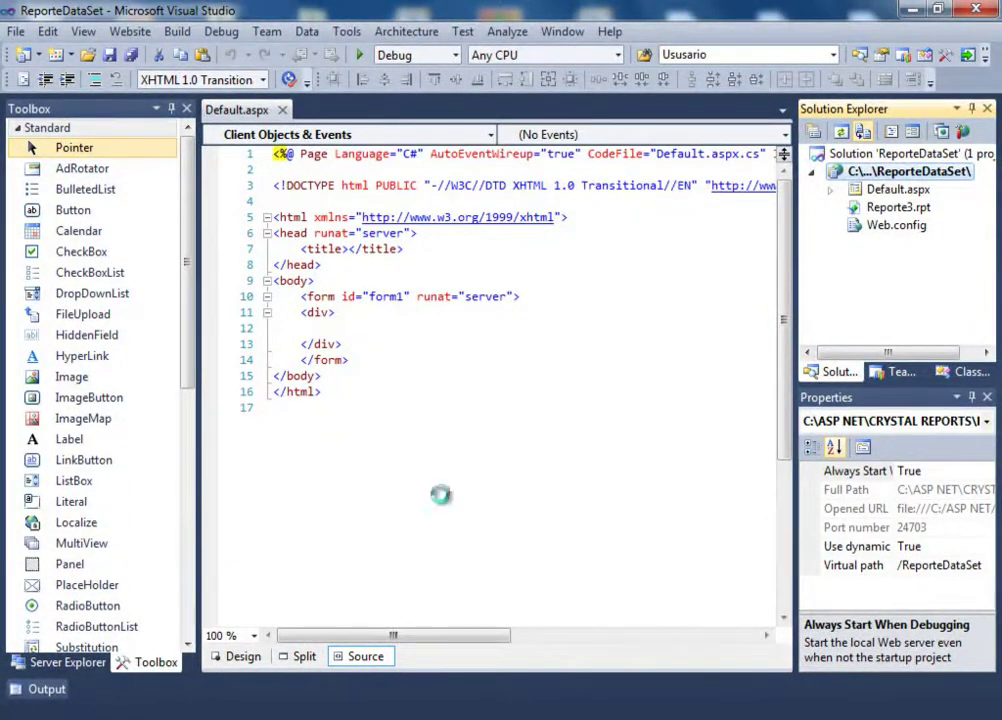
Create the report with the Estándar wizard and remove both saved SQLEXPRESS connections from Mis conexiones
{"action": "key", "text": "alt+Tab"}
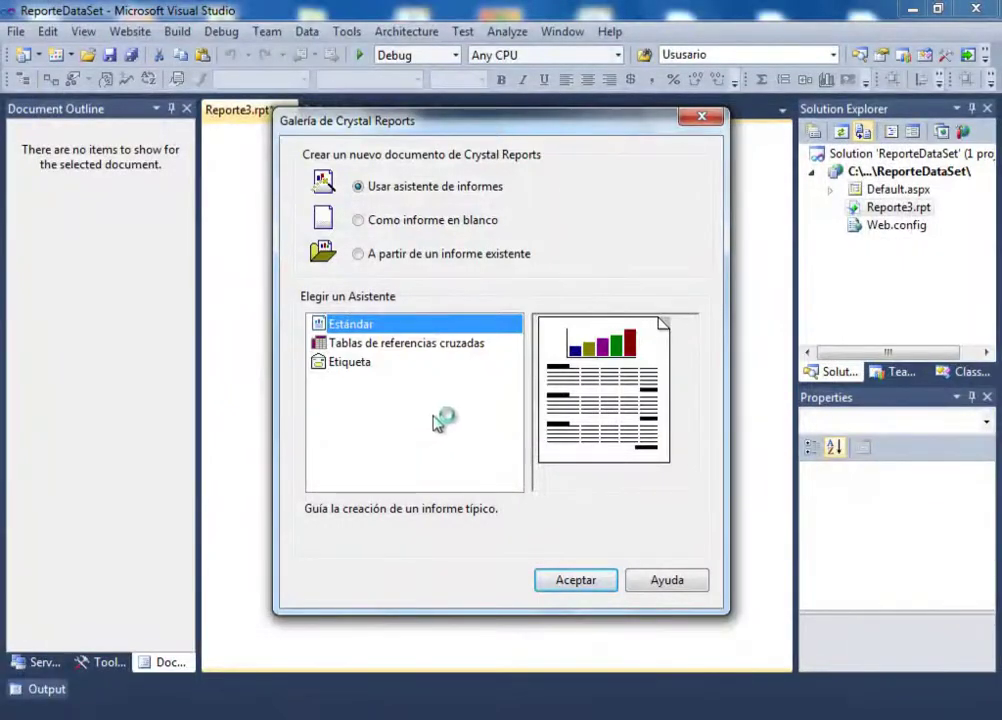
{"action": "left_click", "coordinate": [566, 590]}
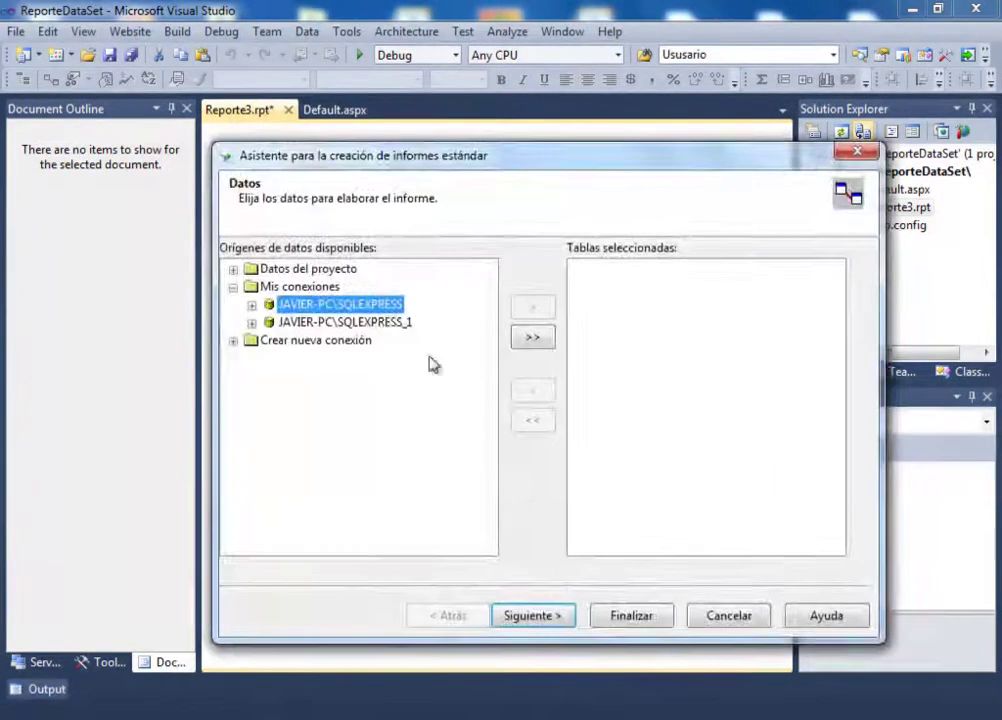
{"action": "right_click", "coordinate": [348, 314]}
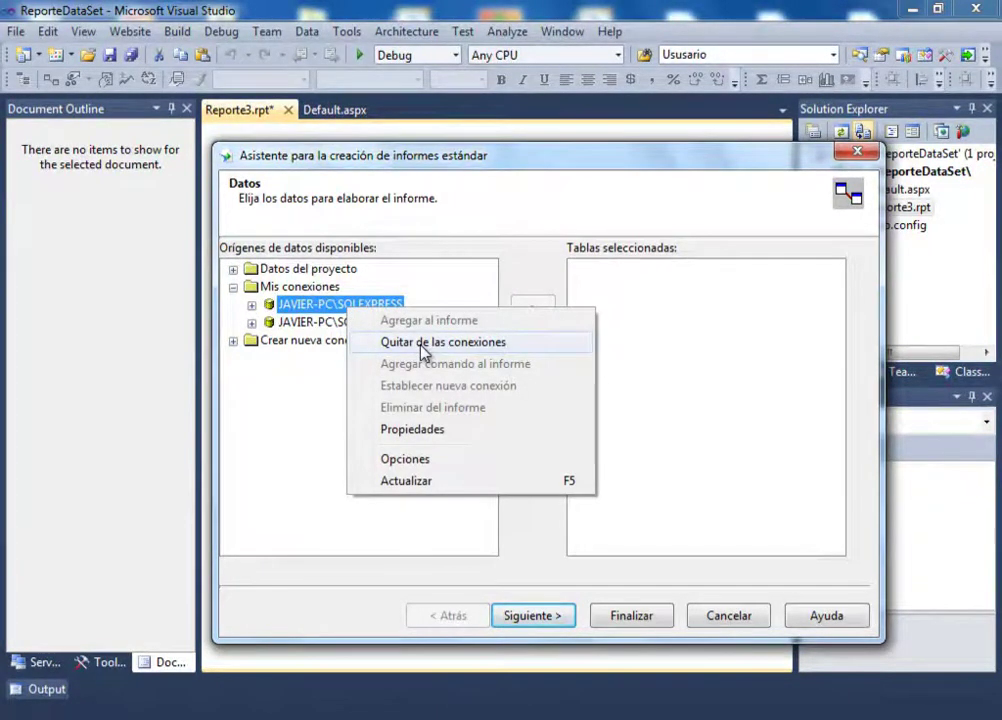
{"action": "left_click", "coordinate": [423, 342]}
{"action": "right_click", "coordinate": [363, 305]}
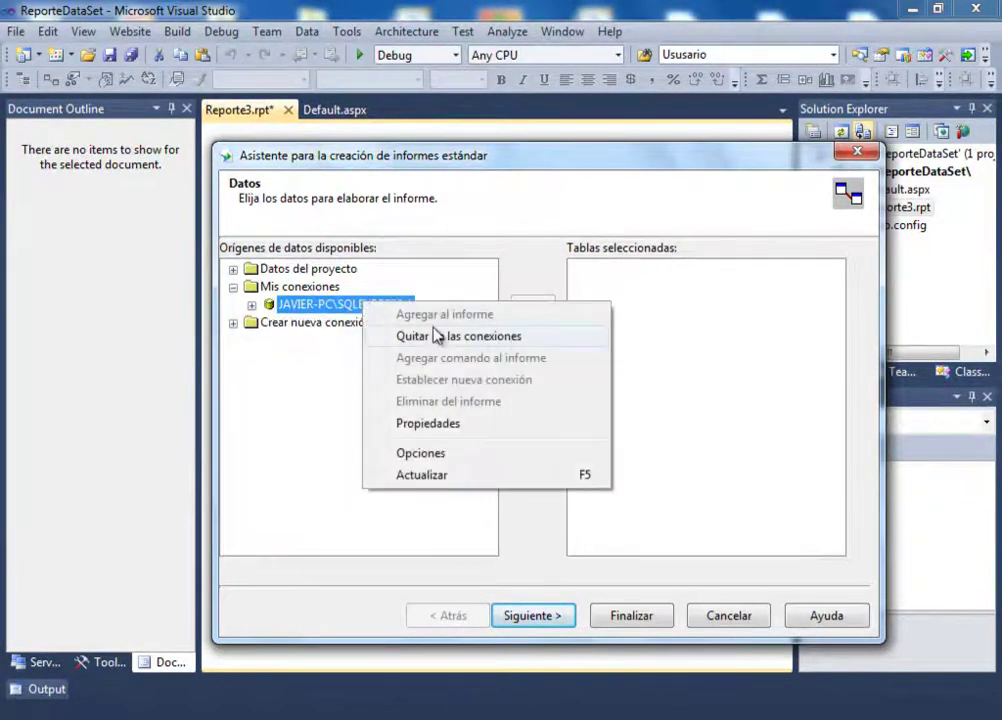
{"action": "left_click", "coordinate": [425, 336]}
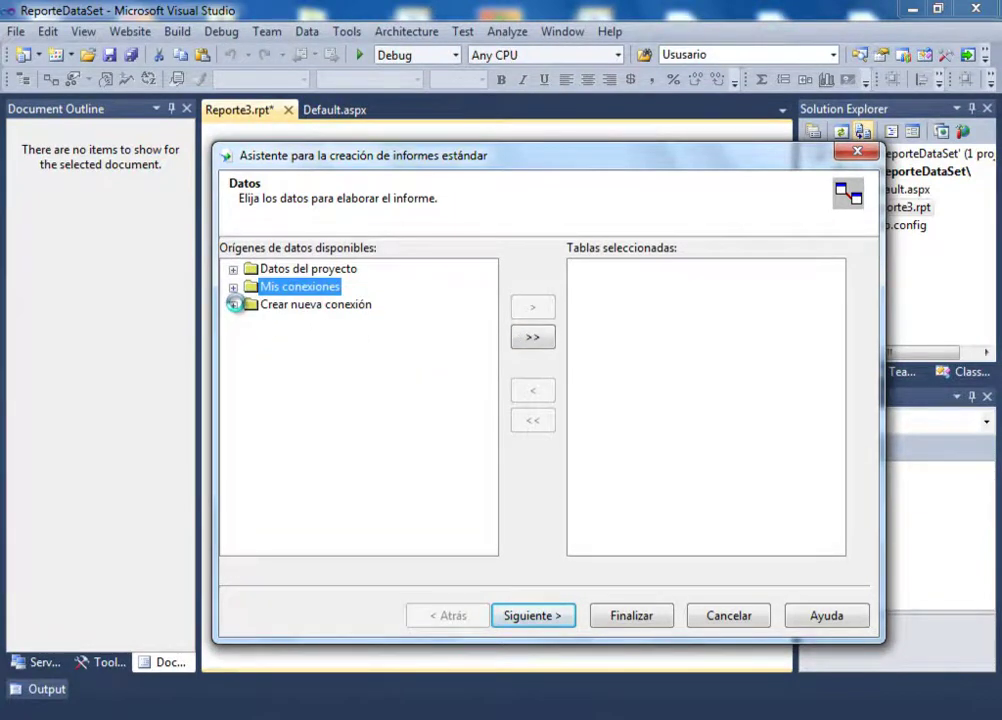
Start a new OLE DB (ADO) connection using the SQL Server Native Client 10.0 provider and enable Seguridad integrada
{"action": "left_click", "coordinate": [234, 304]}
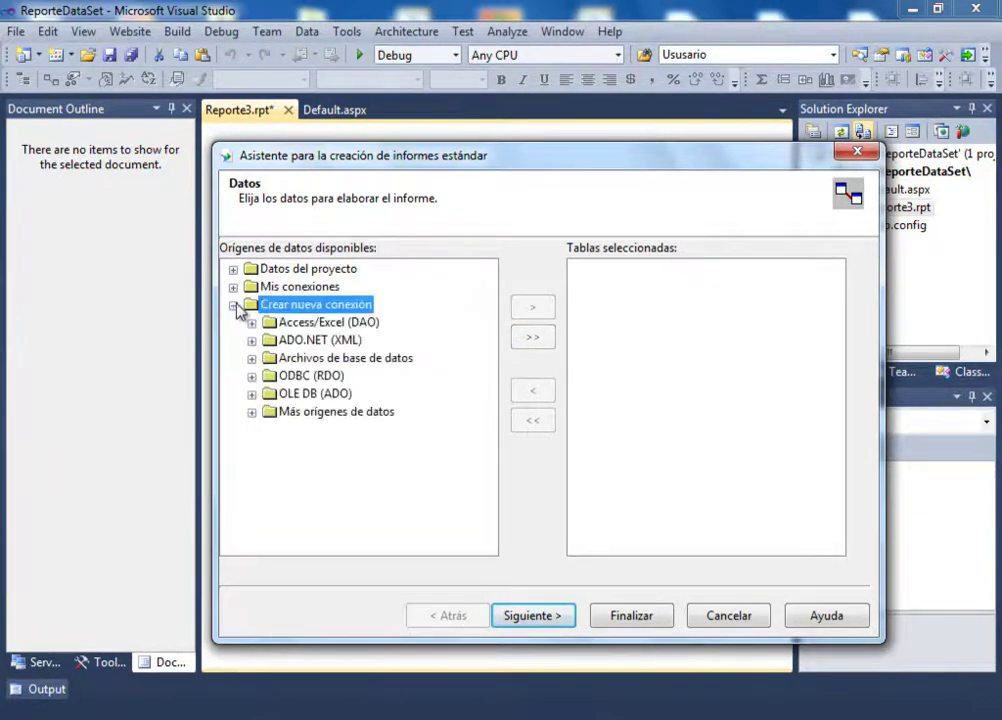
{"action": "left_click", "coordinate": [310, 399]}
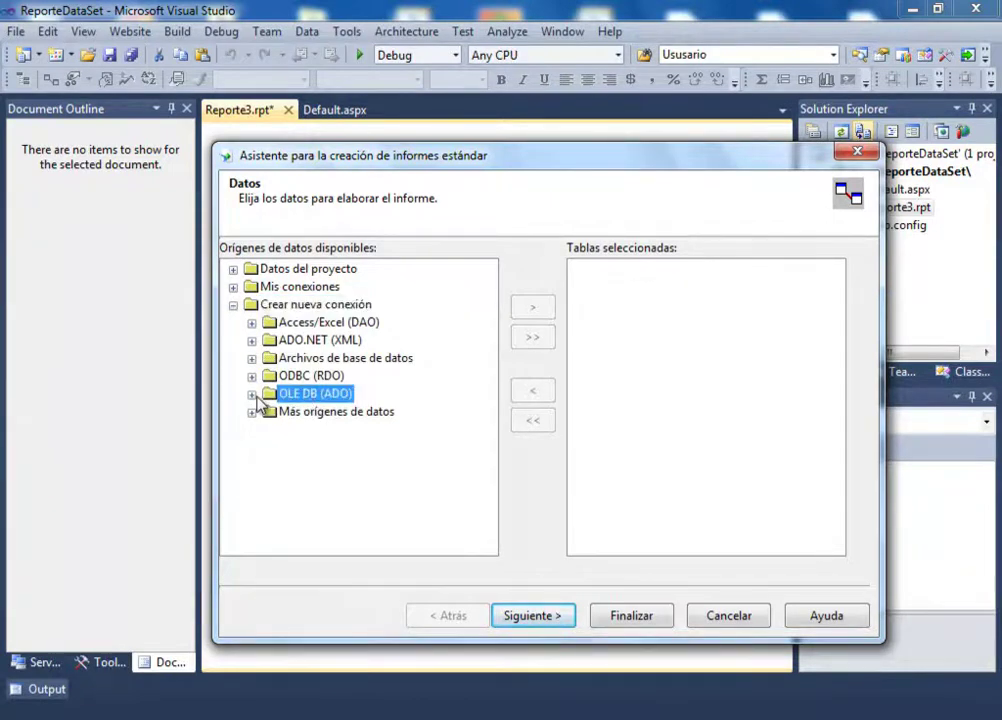
{"action": "right_click", "coordinate": [313, 396]}
{"action": "left_click", "coordinate": [252, 396]}
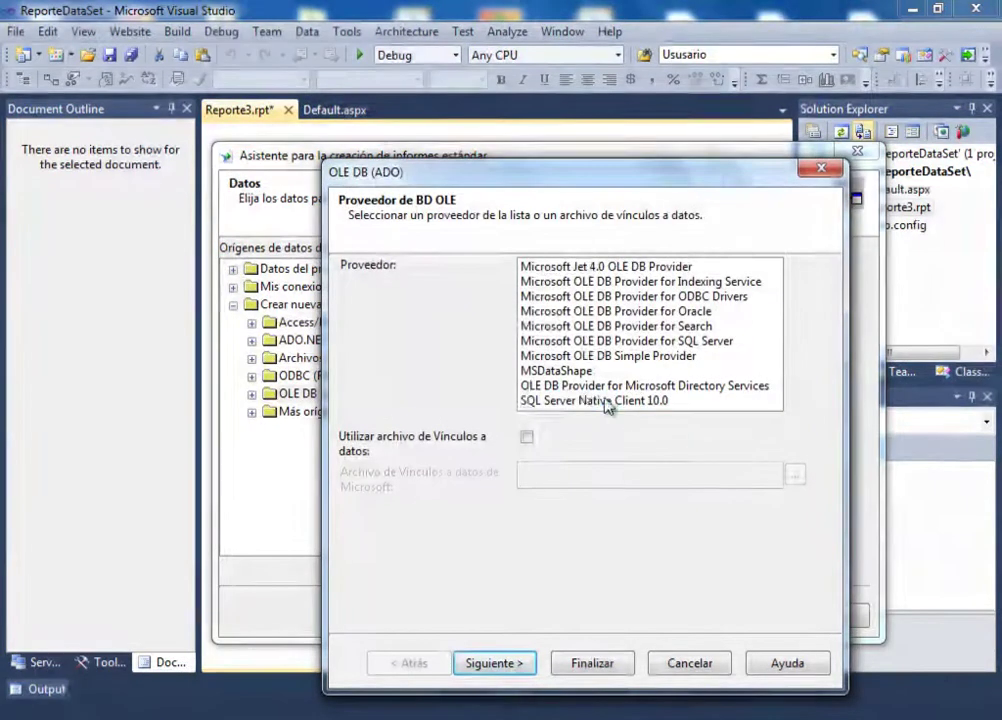
{"action": "left_click", "coordinate": [606, 401]}
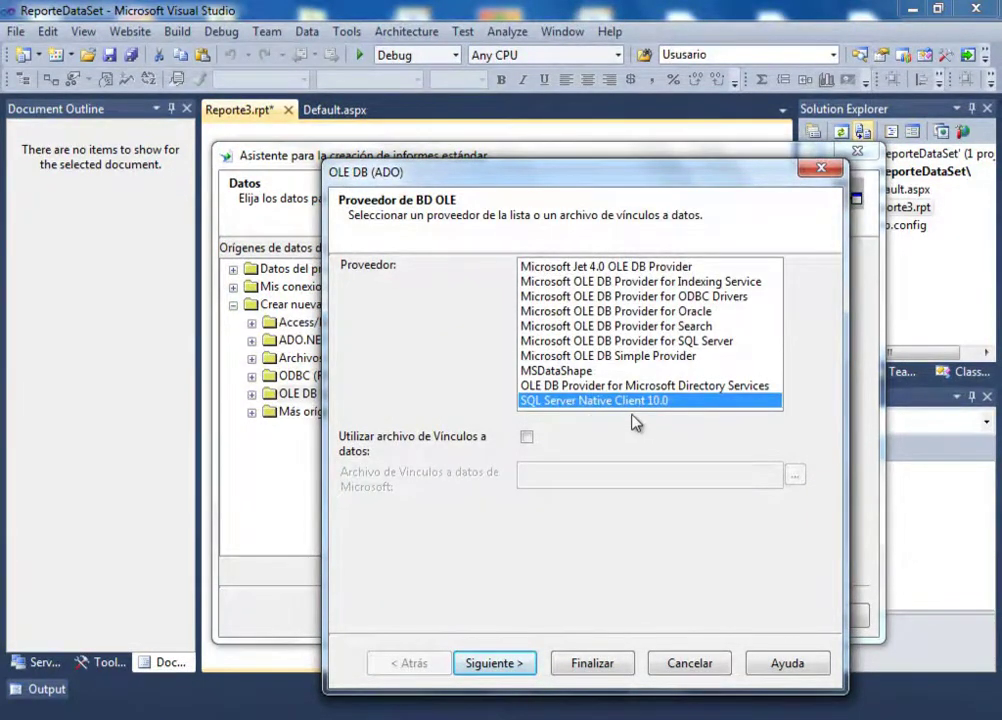
{"action": "left_click", "coordinate": [494, 663]}
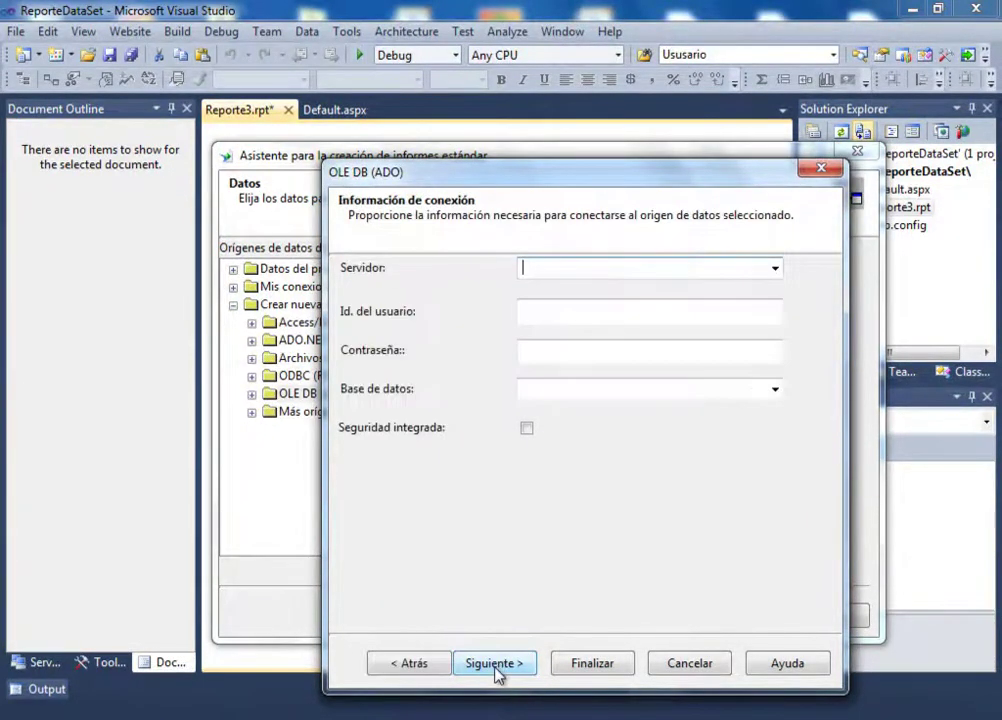
{"action": "left_click", "coordinate": [525, 429]}
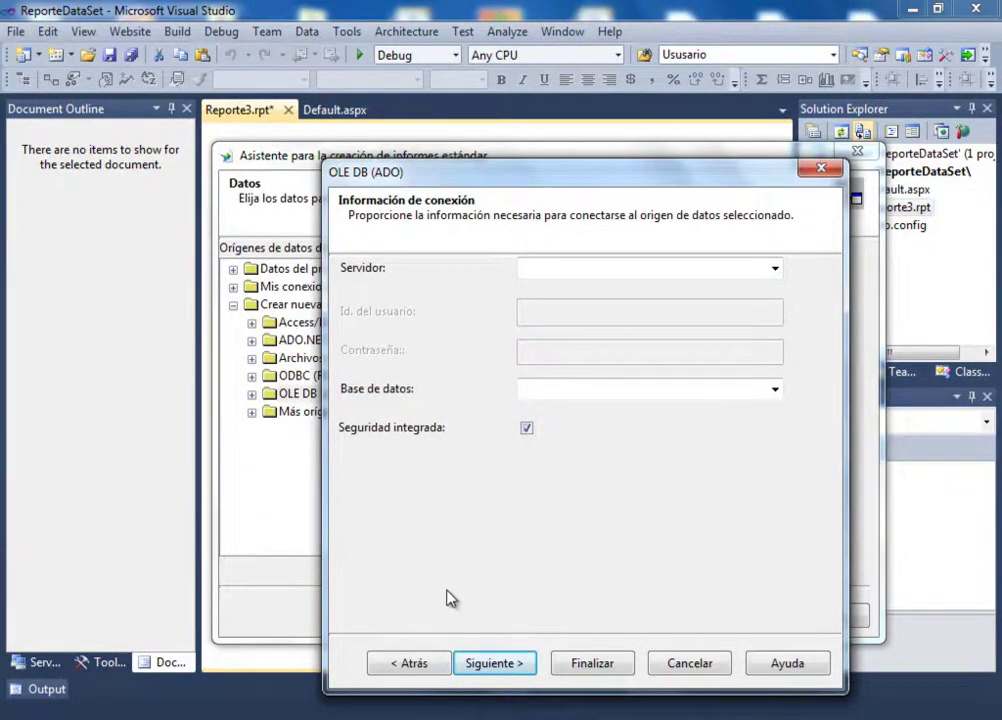
Switch to SQL Server Management Studio and copy the server's name from its properties
{"action": "key", "text": "alt+Tab"}
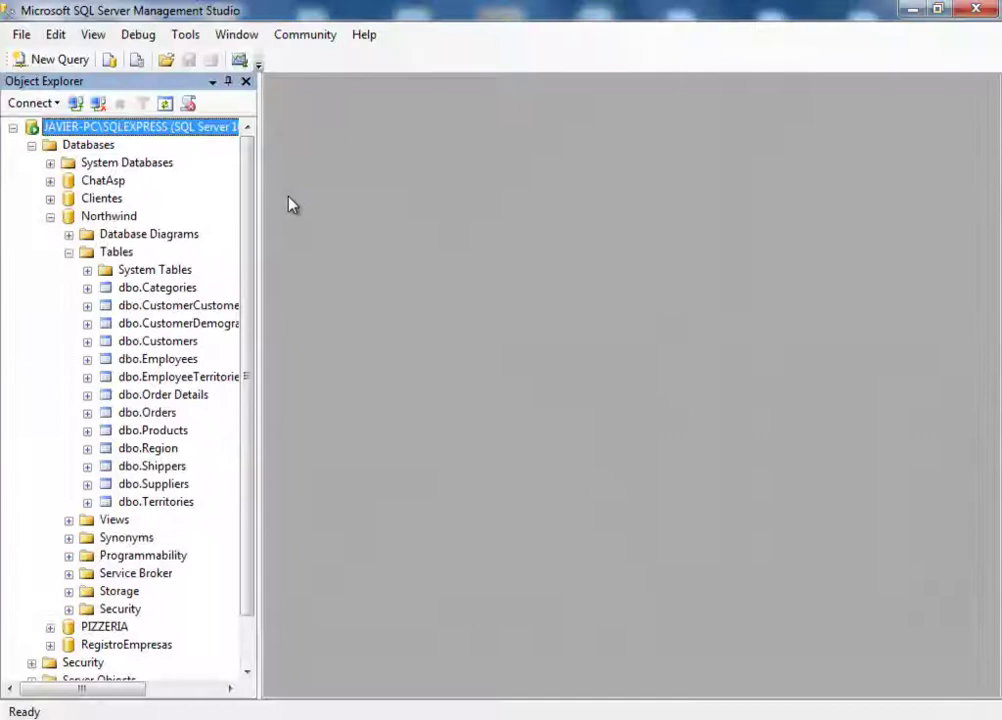
{"action": "right_click", "coordinate": [197, 133]}
{"action": "left_click", "coordinate": [243, 510]}
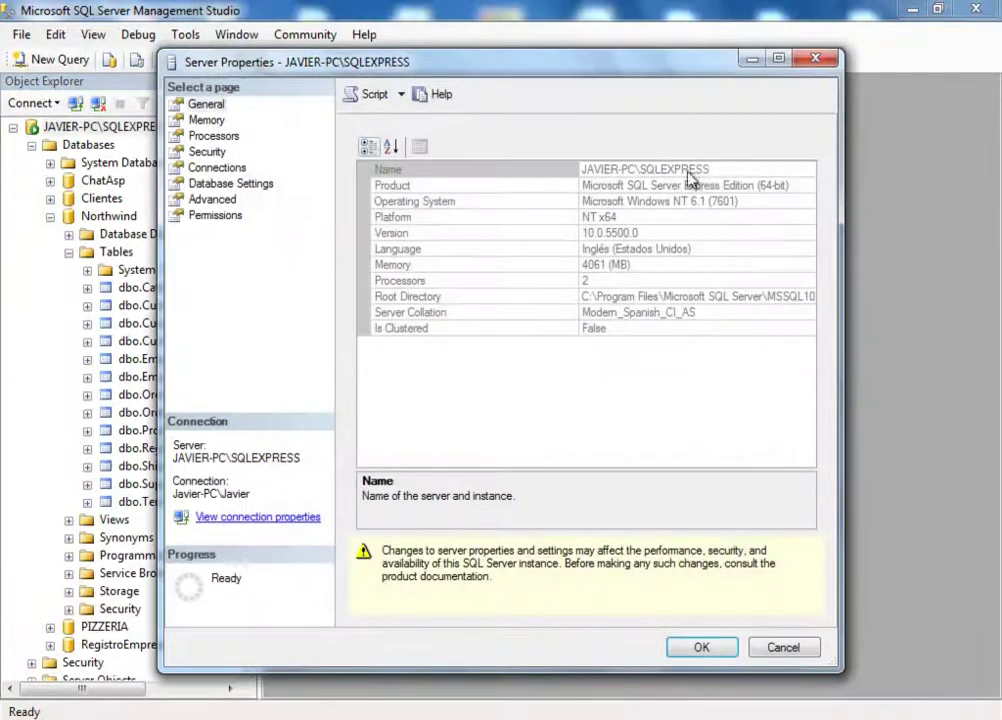
{"action": "left_click_drag", "start_coordinate": [710, 170], "coordinate": [590, 170]}
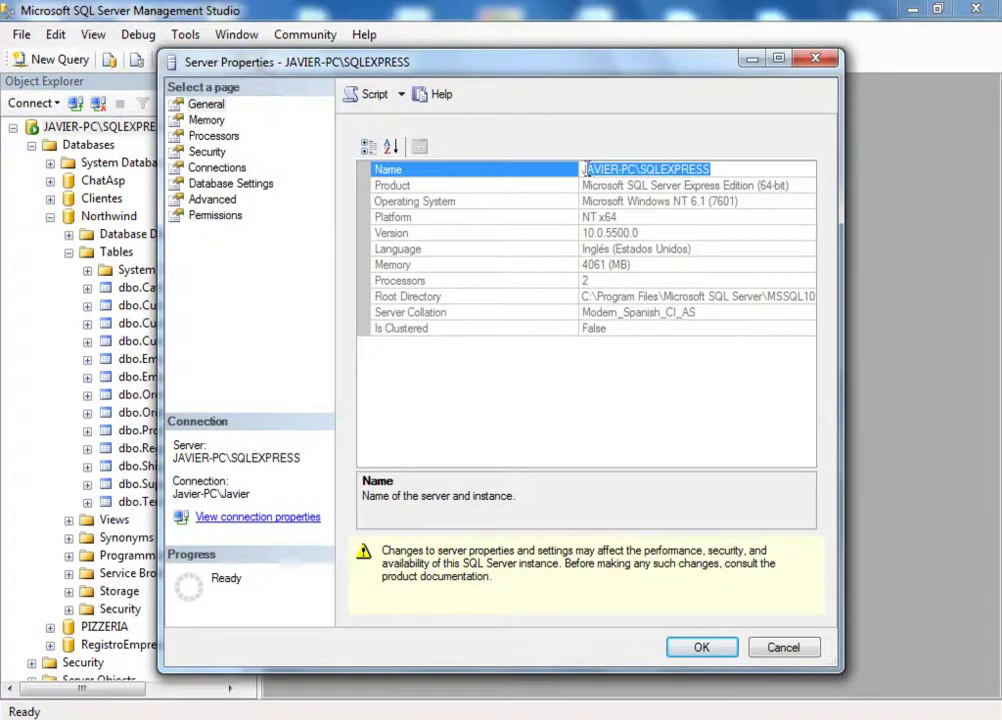
{"action": "right_click", "coordinate": [613, 166]}
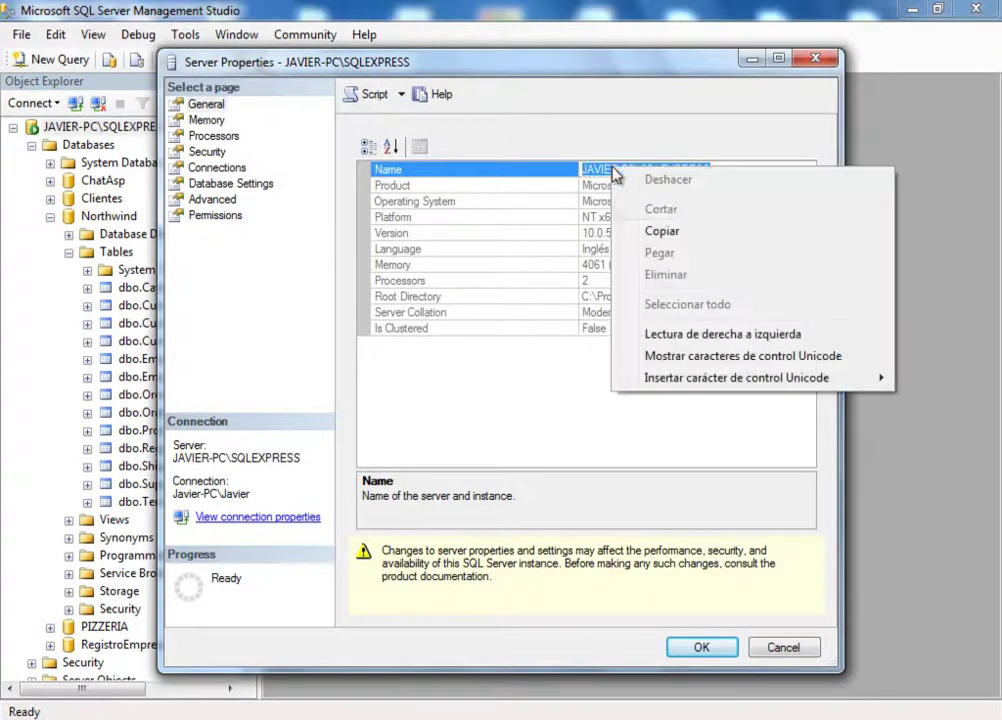
{"action": "left_click", "coordinate": [671, 232]}
{"action": "left_click", "coordinate": [816, 60]}
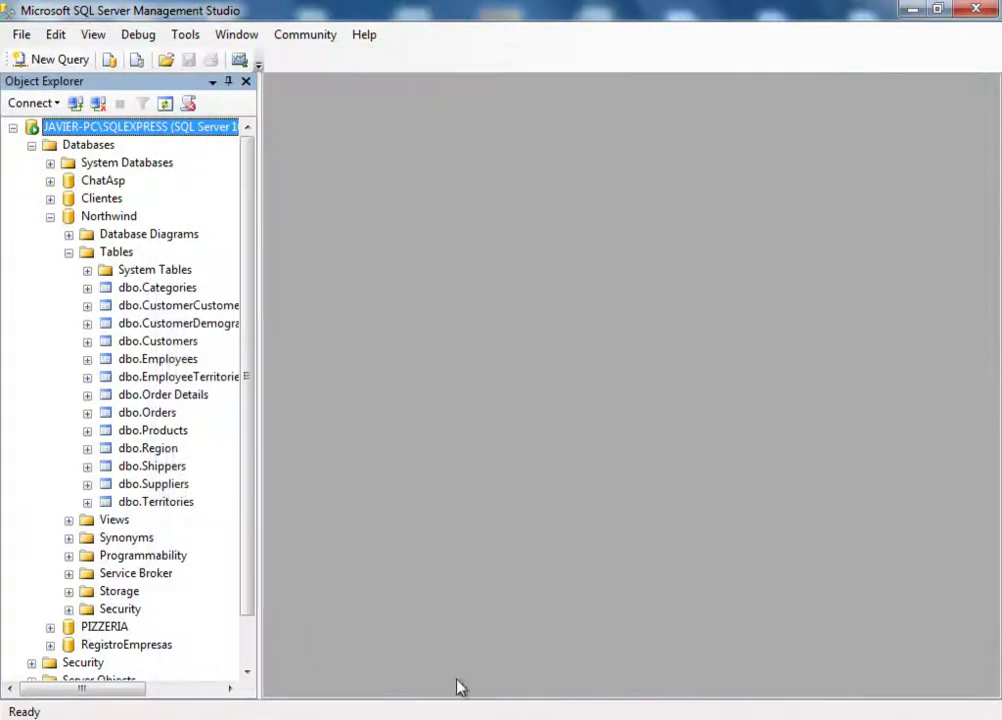
Return to the report wizard's OLE DB connection dialog and paste the copied server name as Servidor
{"action": "left_click", "coordinate": [451, 718]}
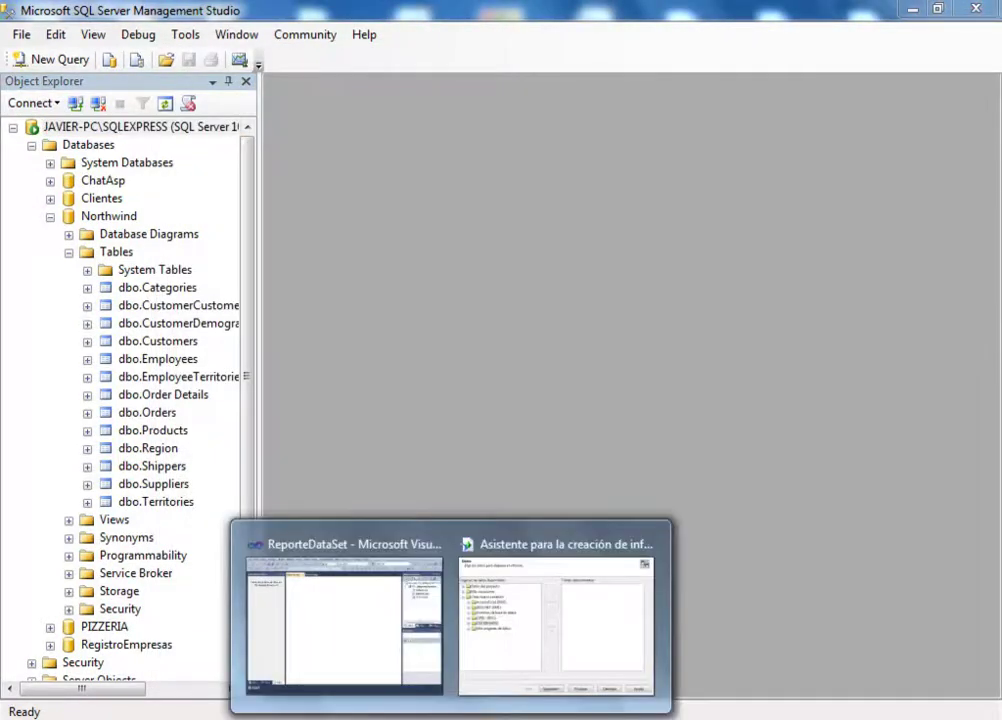
{"action": "left_click", "coordinate": [546, 688]}
{"action": "right_click", "coordinate": [557, 268]}
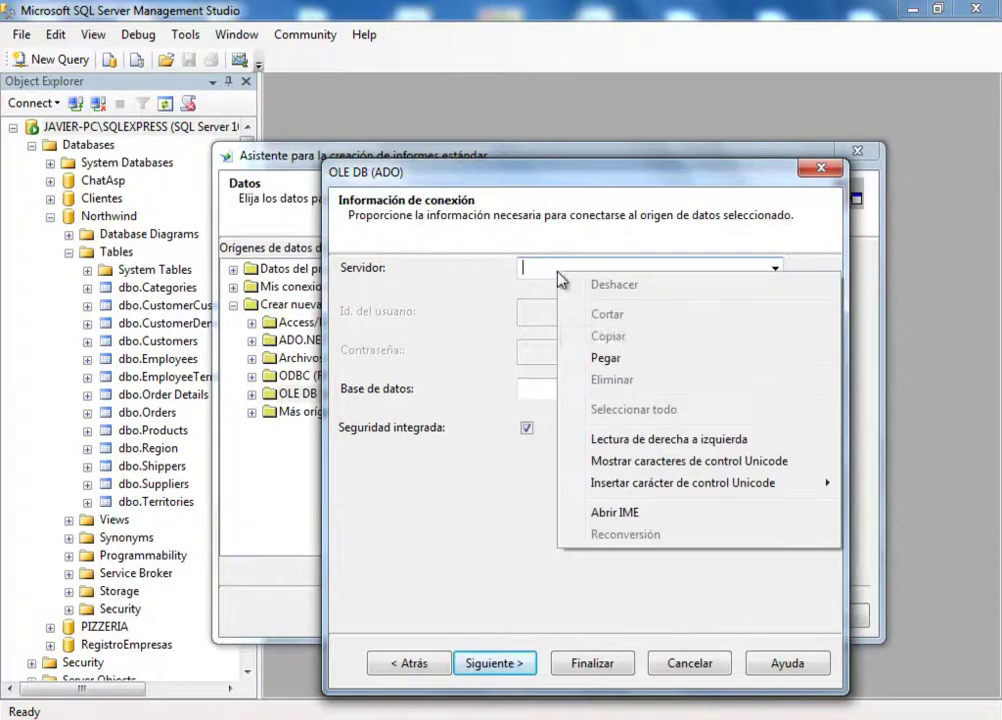
{"action": "left_click", "coordinate": [607, 355]}
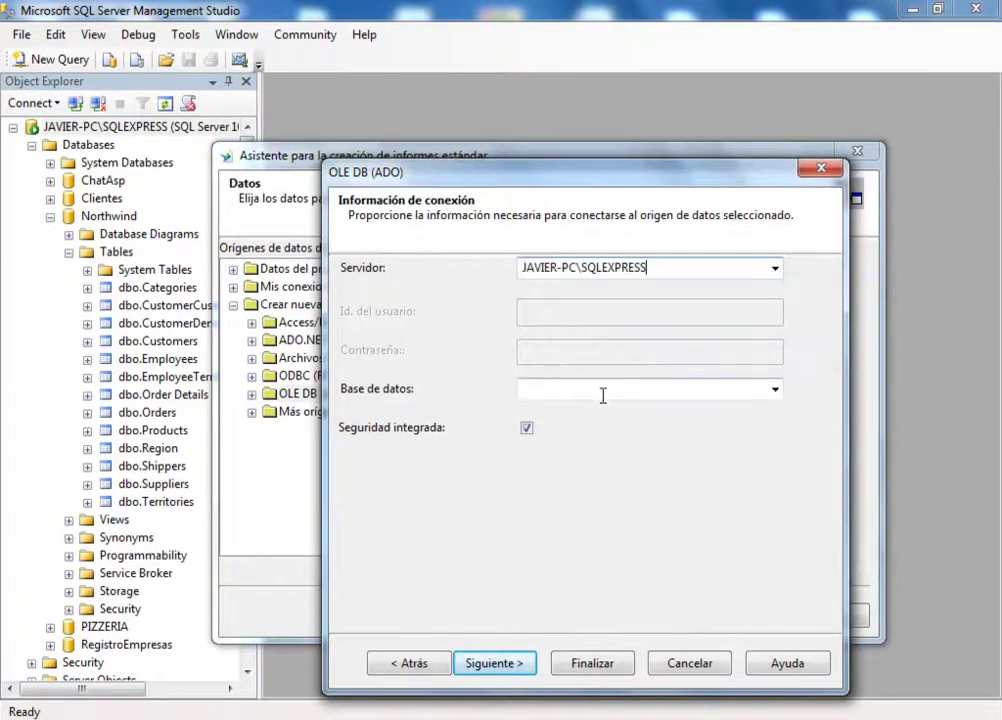
Choose Northwind as the connection's database and finish creating the OLE DB connection
{"action": "left_click", "coordinate": [624, 396]}
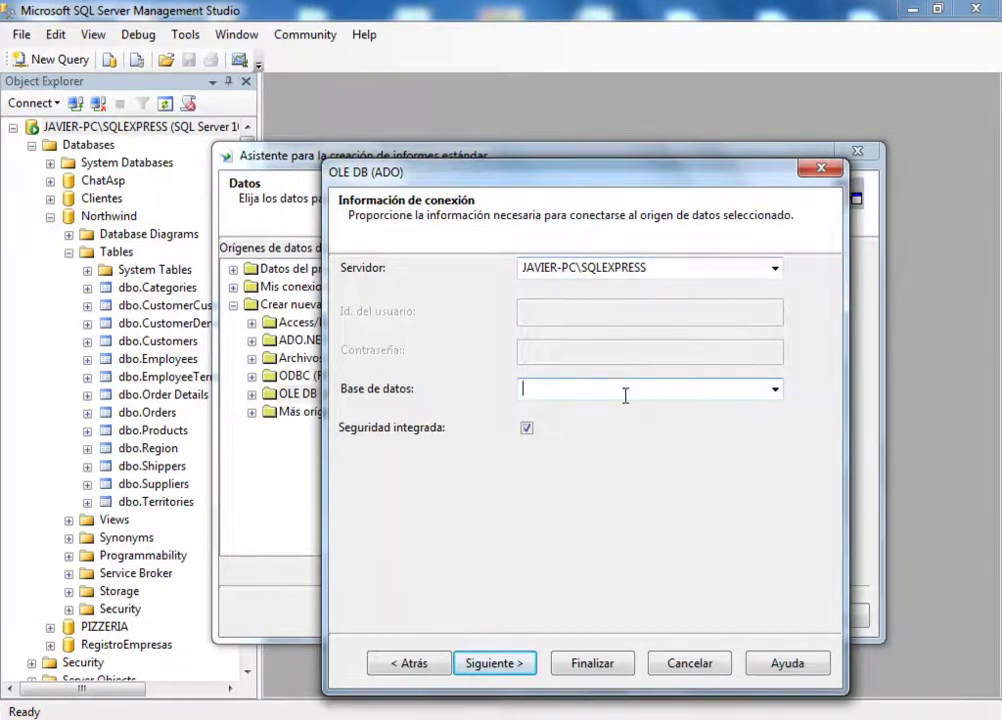
{"action": "left_click", "coordinate": [776, 391]}
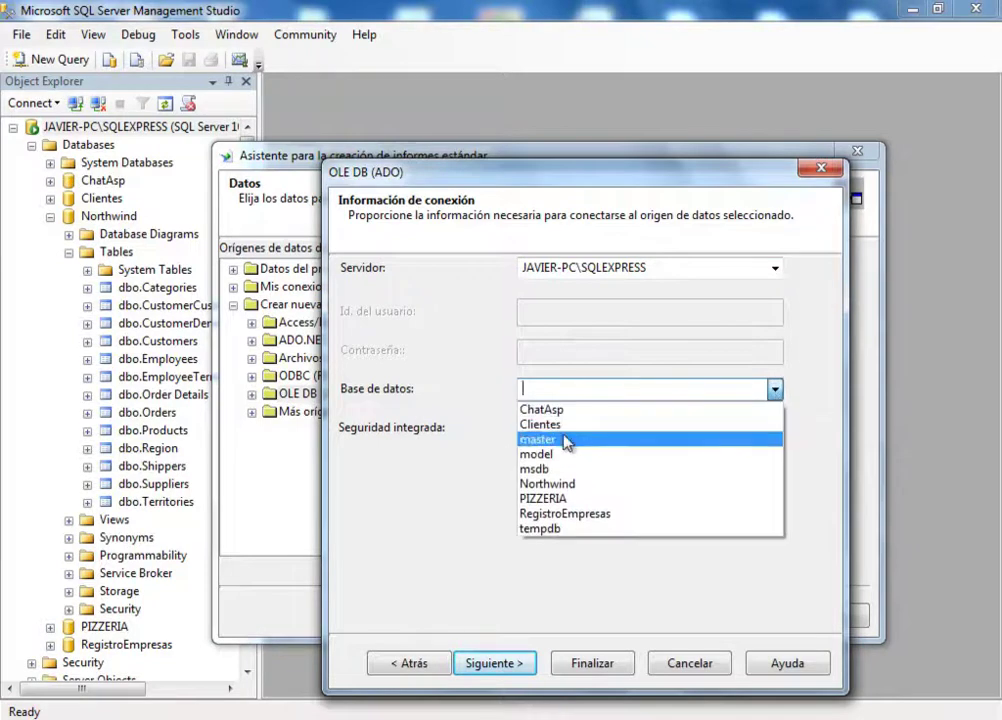
{"action": "left_click", "coordinate": [588, 482]}
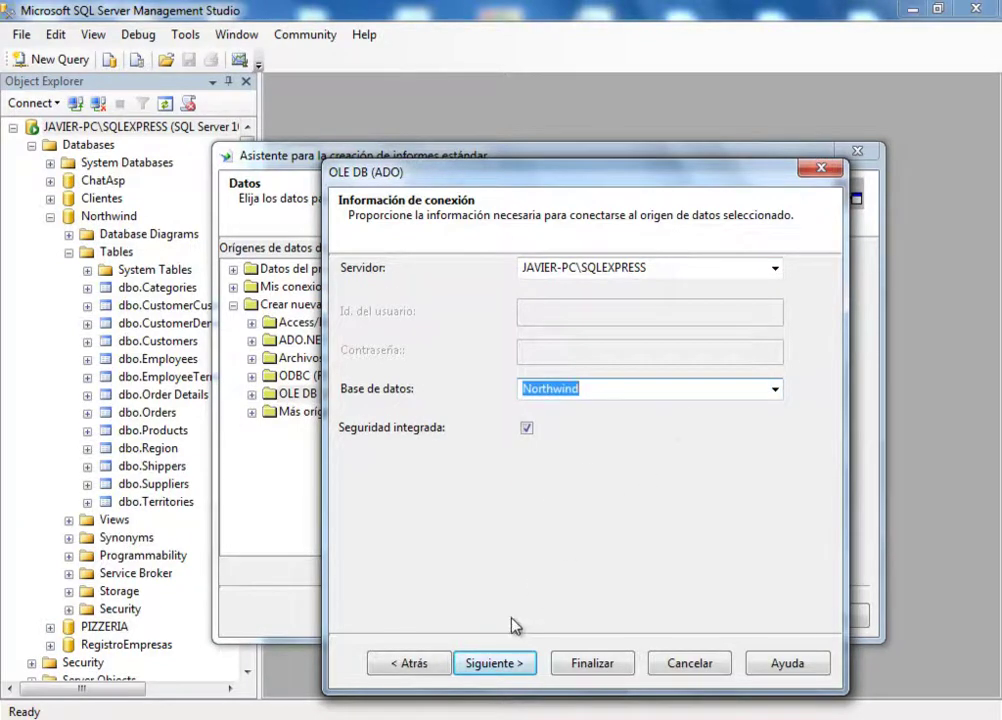
{"action": "left_click", "coordinate": [494, 665]}
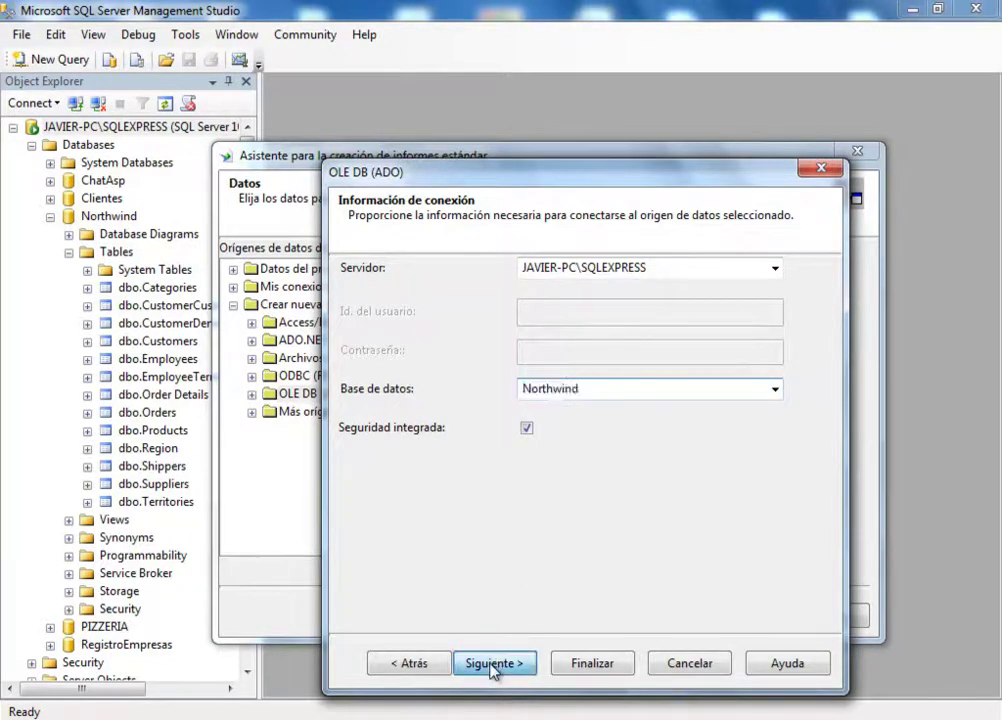
{"action": "left_click", "coordinate": [594, 664]}
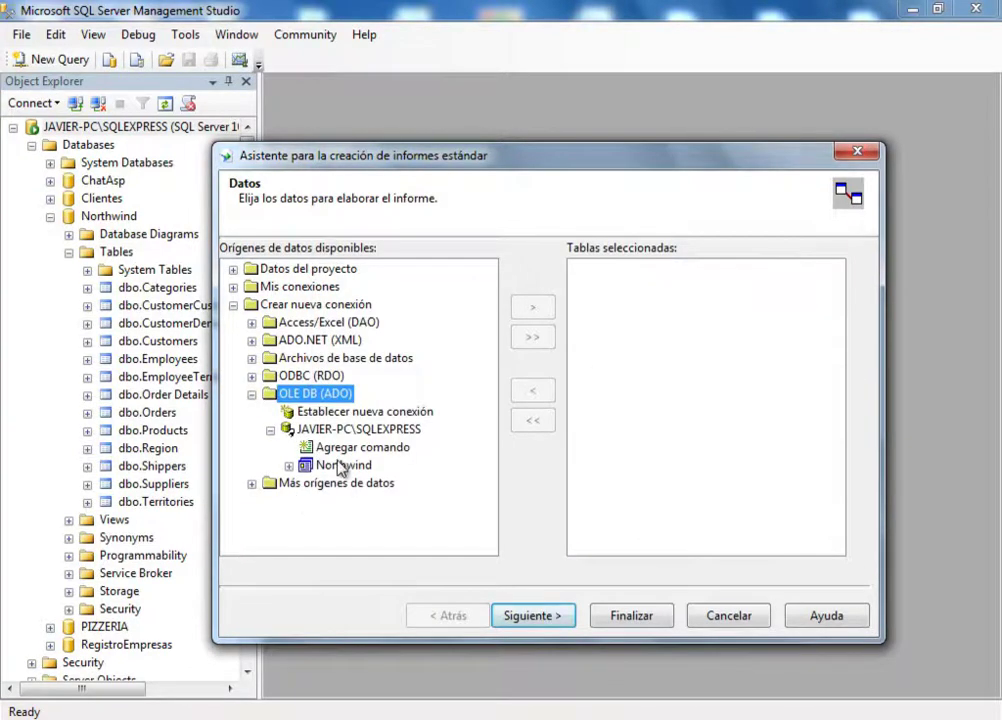
{"action": "left_click", "coordinate": [234, 288]}
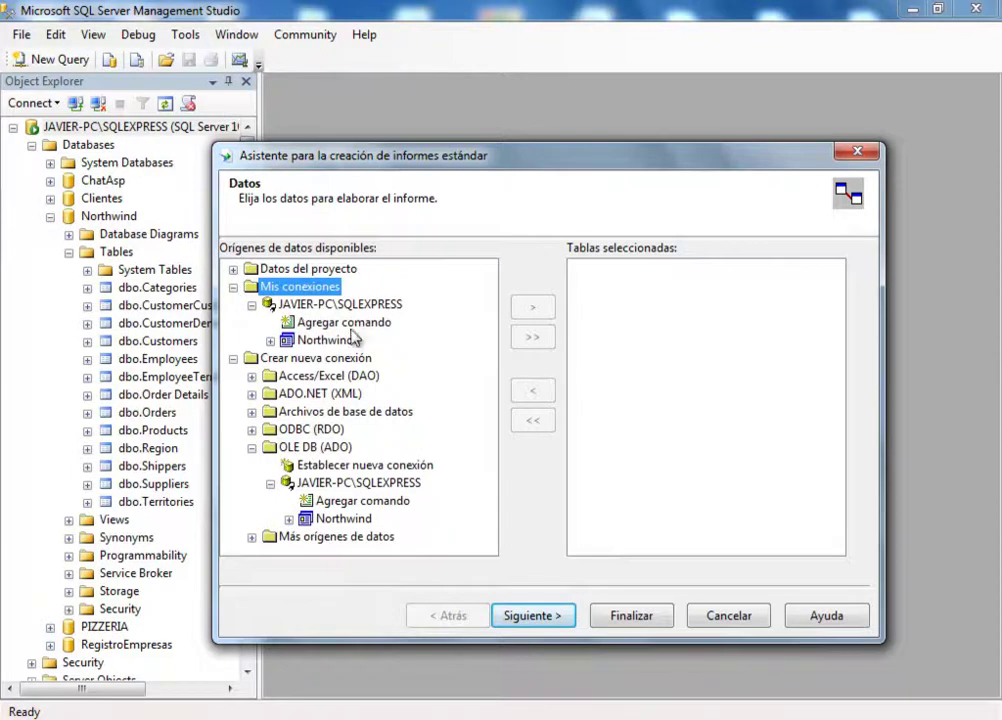
{"action": "left_click", "coordinate": [270, 341]}
{"action": "left_click", "coordinate": [270, 341]}
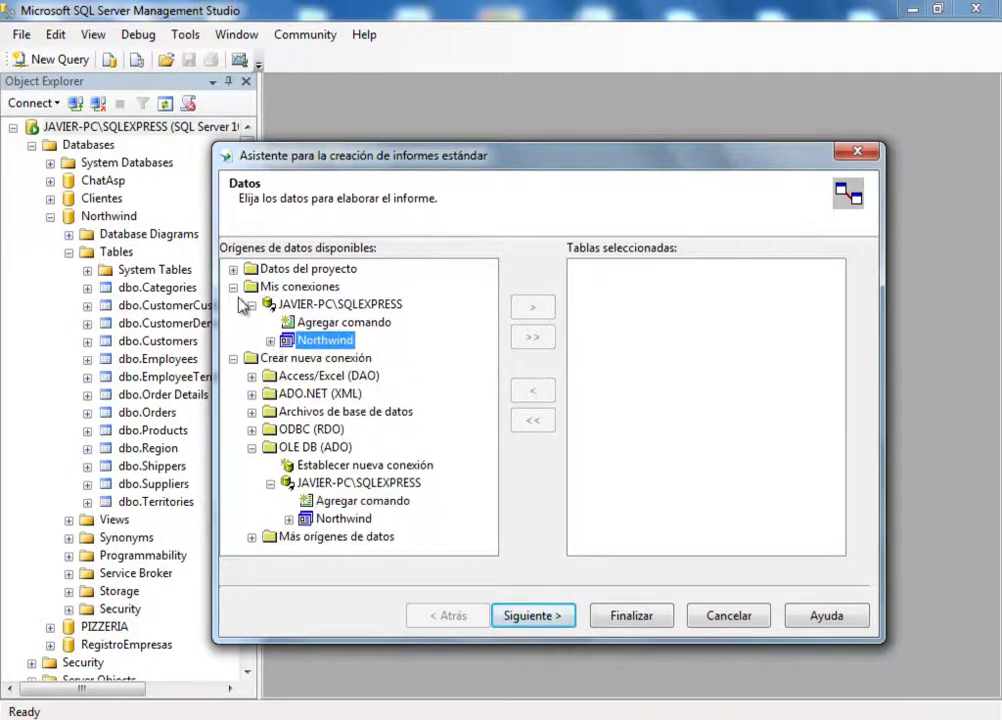
{"action": "left_click", "coordinate": [234, 288]}
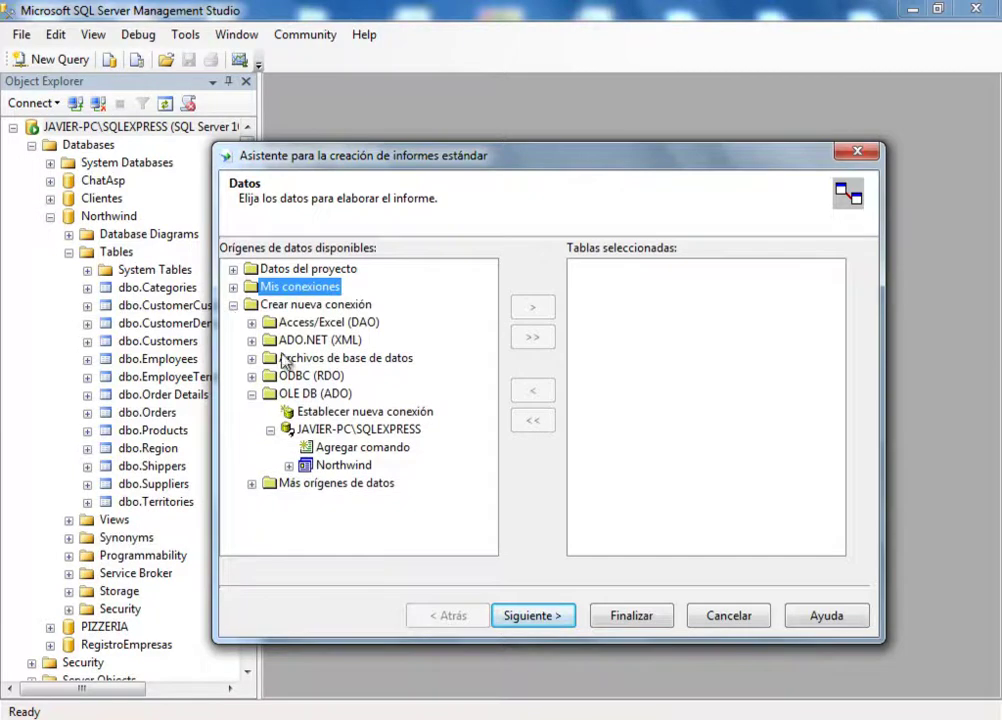
Add the Customers table from Northwind's dbo schema to the report's selected tables and proceed to field selection
{"action": "left_click", "coordinate": [290, 466]}
{"action": "left_click", "coordinate": [307, 483]}
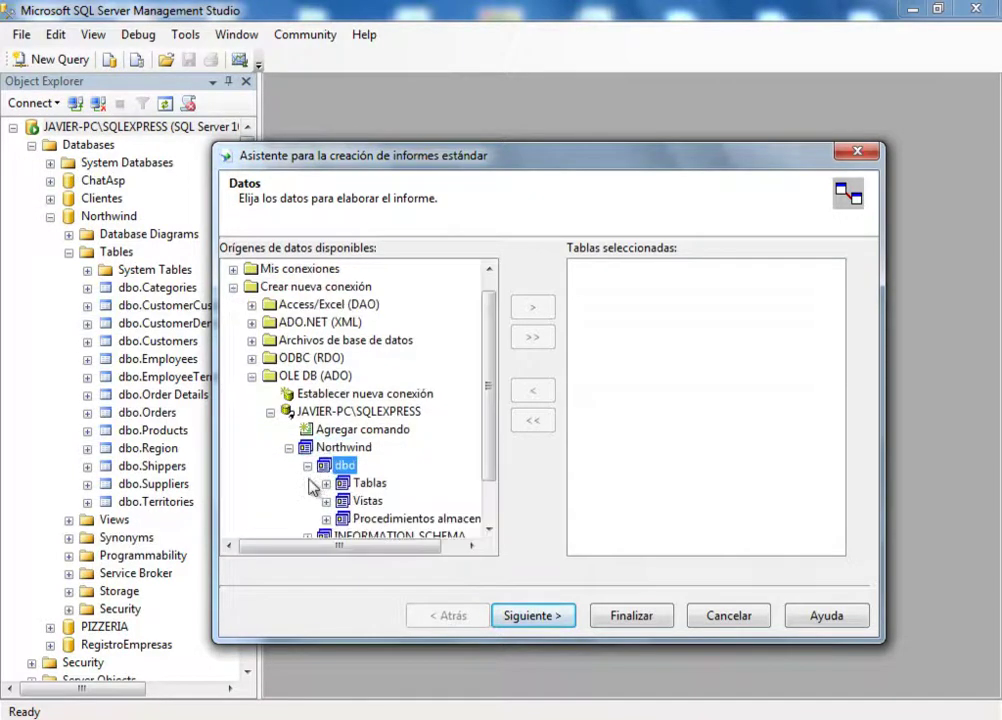
{"action": "scroll", "coordinate": [484, 453], "scroll_direction": "down", "scroll_amount": 1}
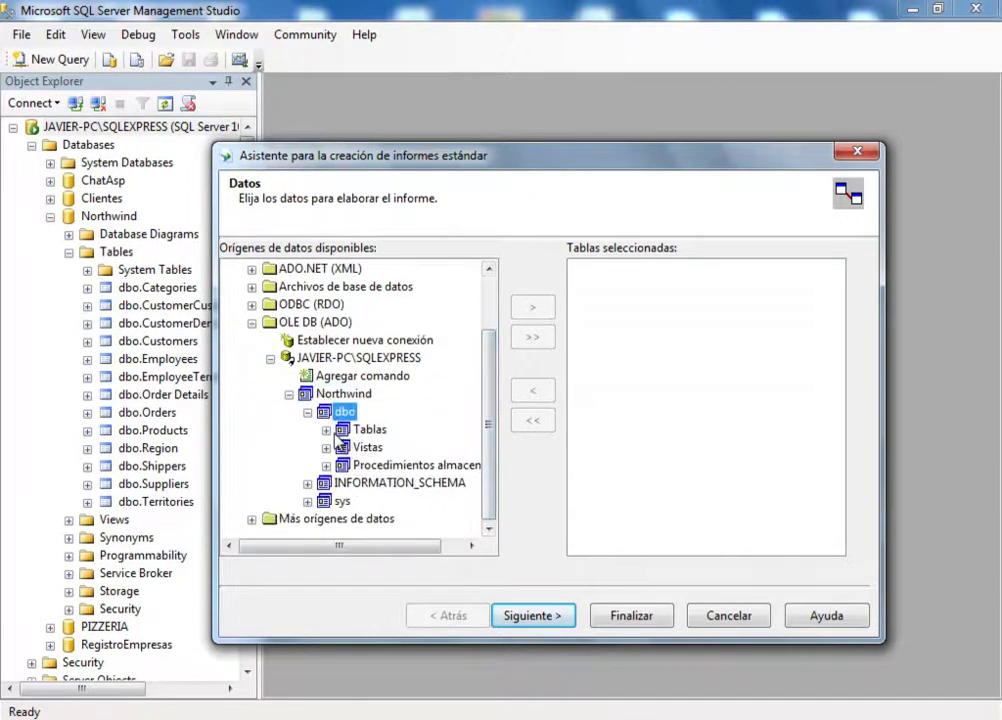
{"action": "double_click", "coordinate": [384, 429]}
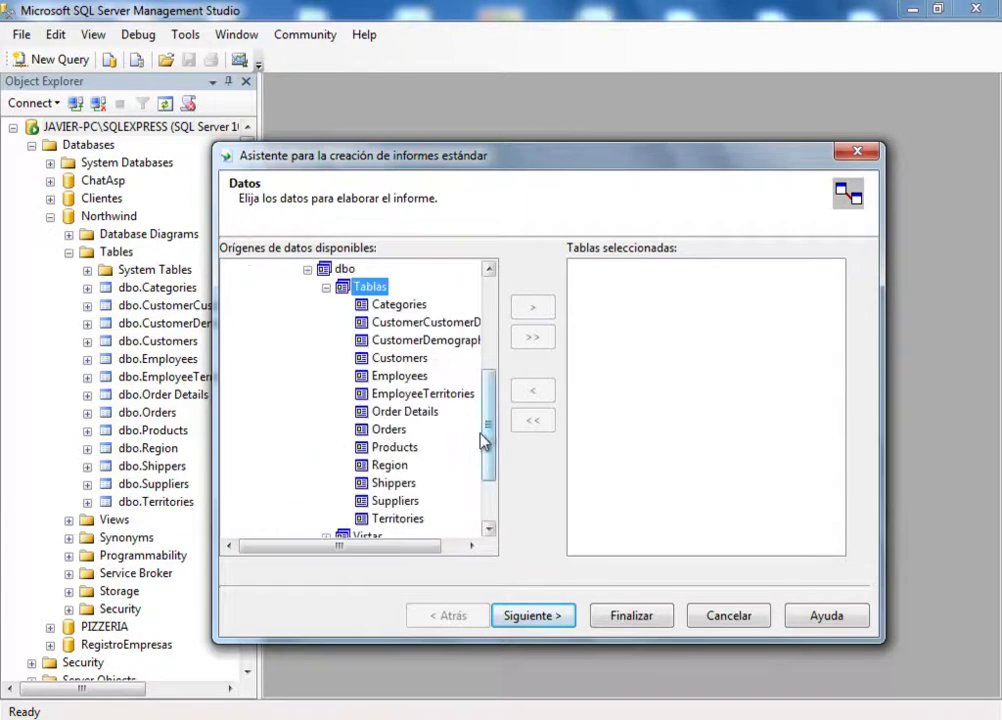
{"action": "left_click", "coordinate": [400, 358]}
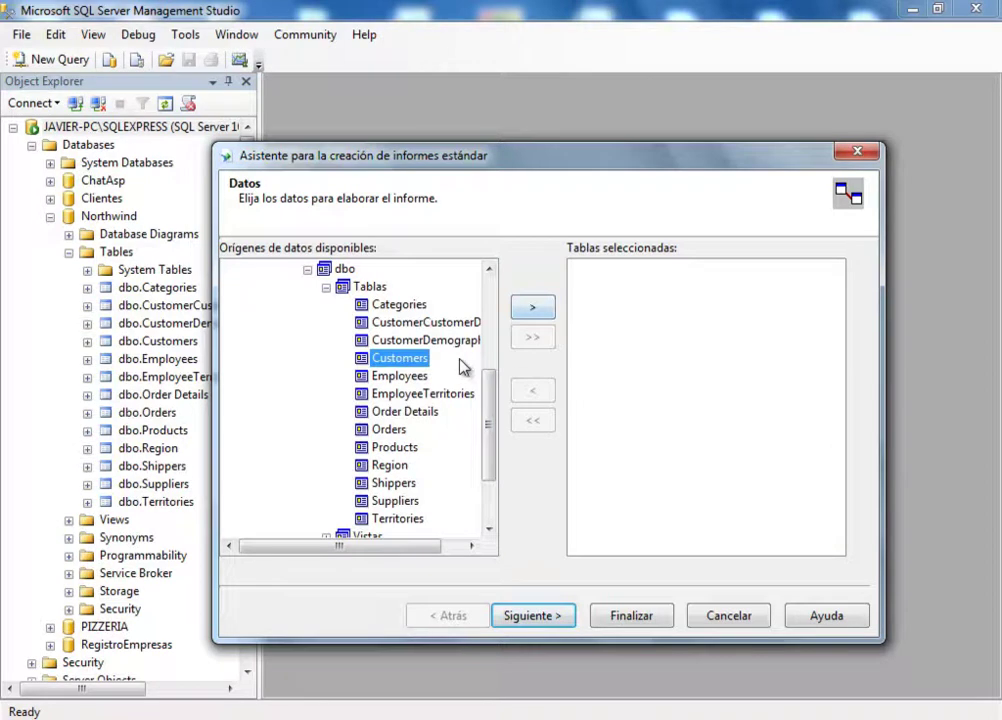
{"action": "left_click", "coordinate": [532, 309]}
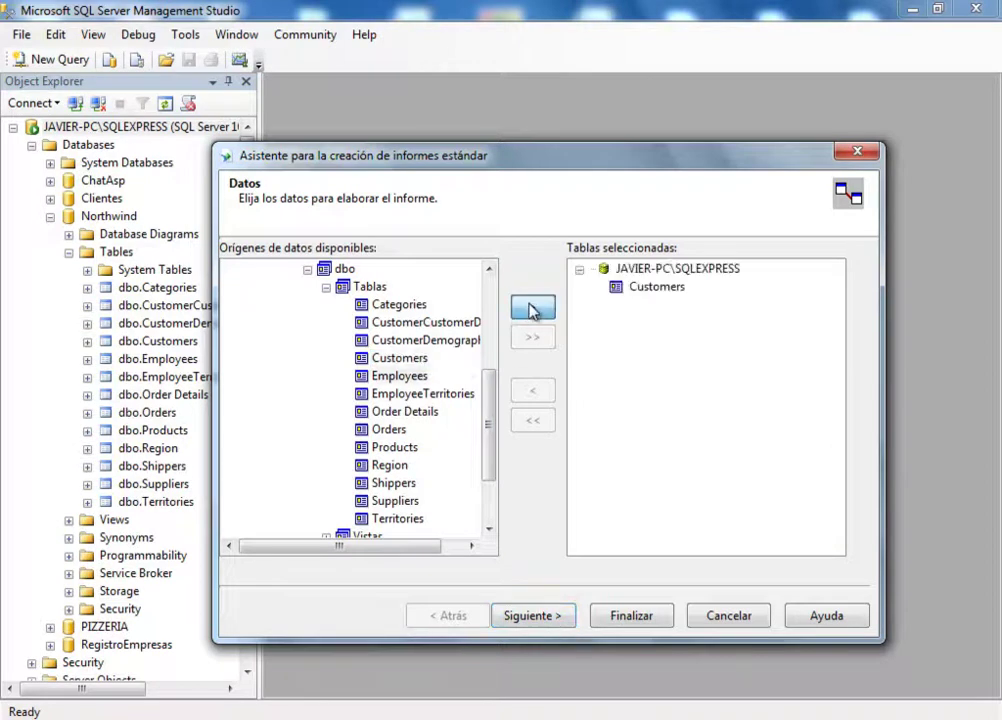
{"action": "left_click", "coordinate": [541, 619]}
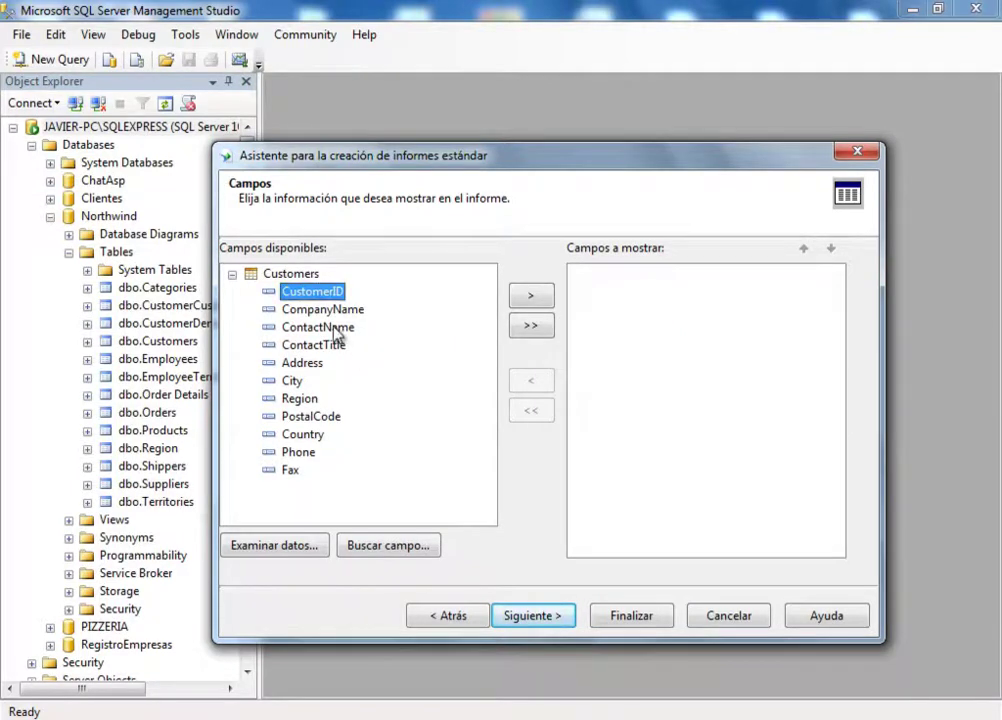
Add the Customers fields CustomerID, CompanyName, Address, Country and Phone to the report and skip the grouping options
{"action": "left_click", "coordinate": [527, 297]}
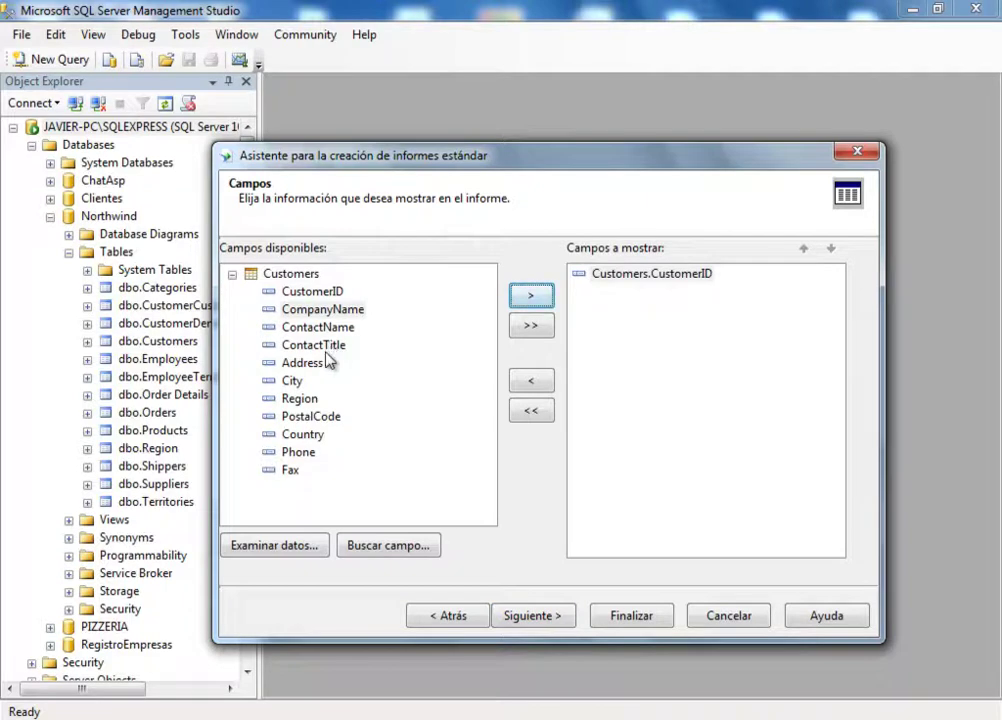
{"action": "left_click", "coordinate": [528, 300]}
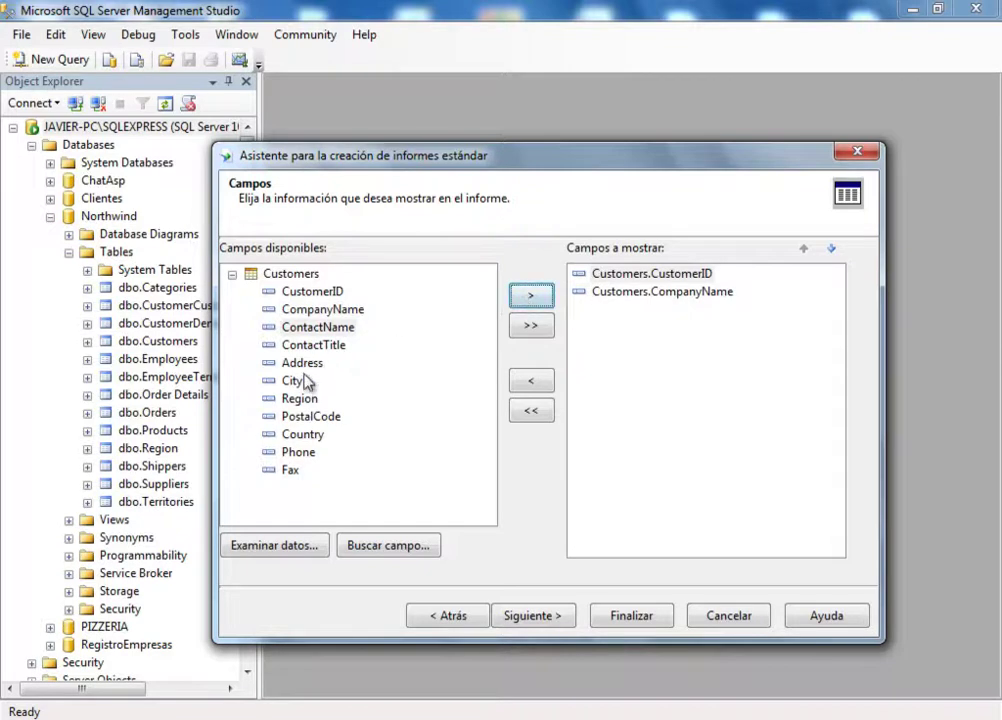
{"action": "left_click", "coordinate": [303, 364]}
{"action": "left_click", "coordinate": [532, 297]}
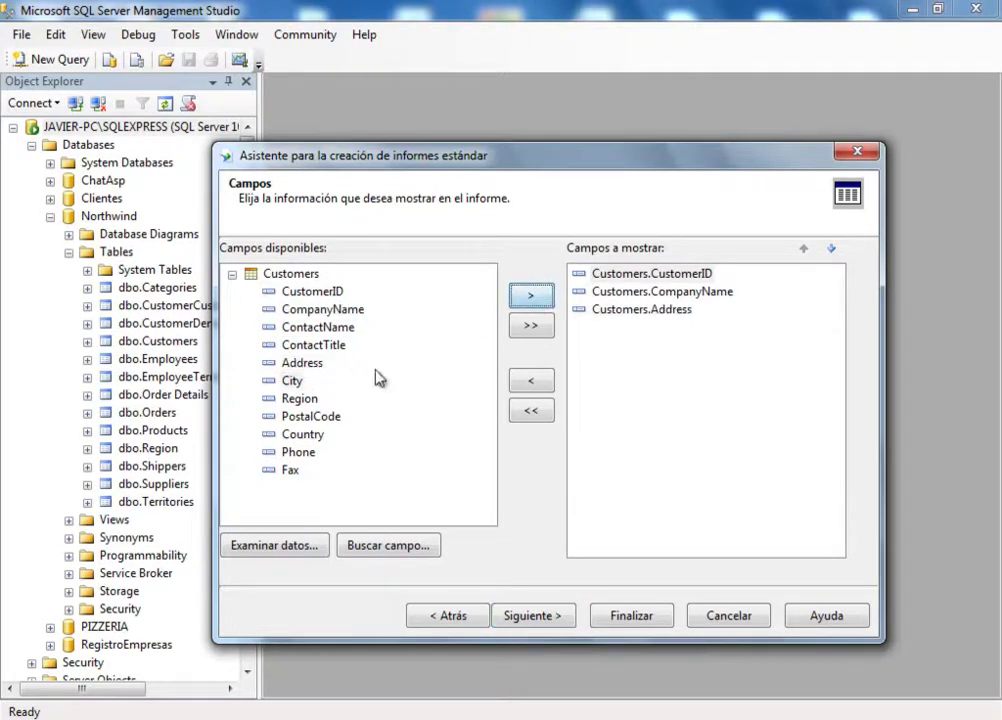
{"action": "left_click", "coordinate": [305, 436]}
{"action": "left_click", "coordinate": [535, 298]}
{"action": "left_click", "coordinate": [300, 453]}
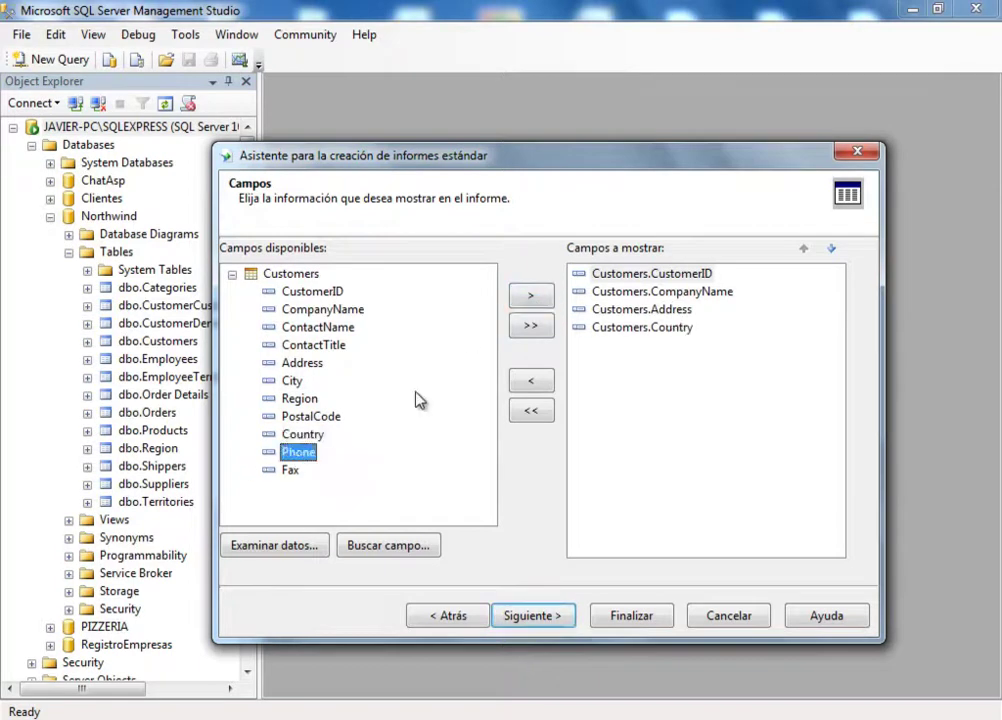
{"action": "left_click", "coordinate": [540, 296]}
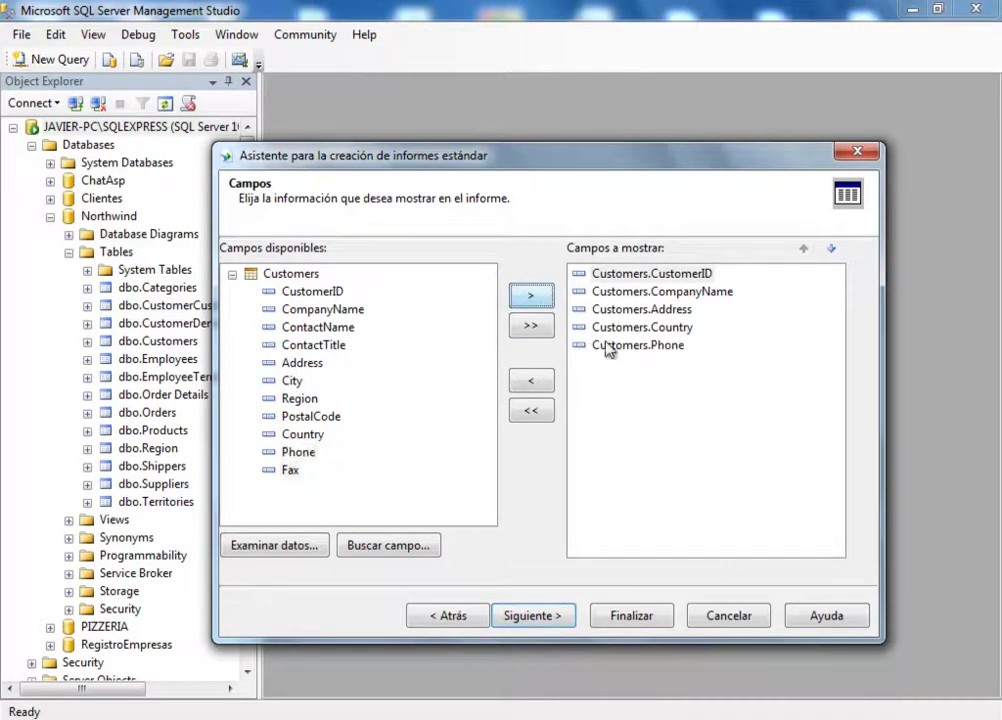
{"action": "left_click", "coordinate": [563, 625]}
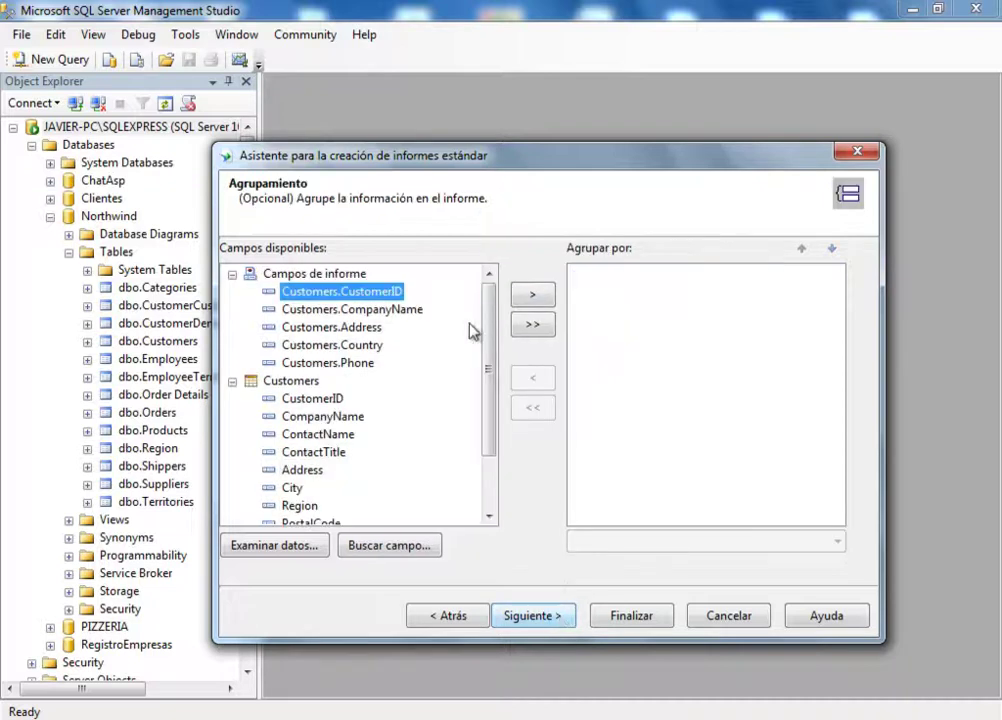
{"action": "left_click", "coordinate": [533, 620]}
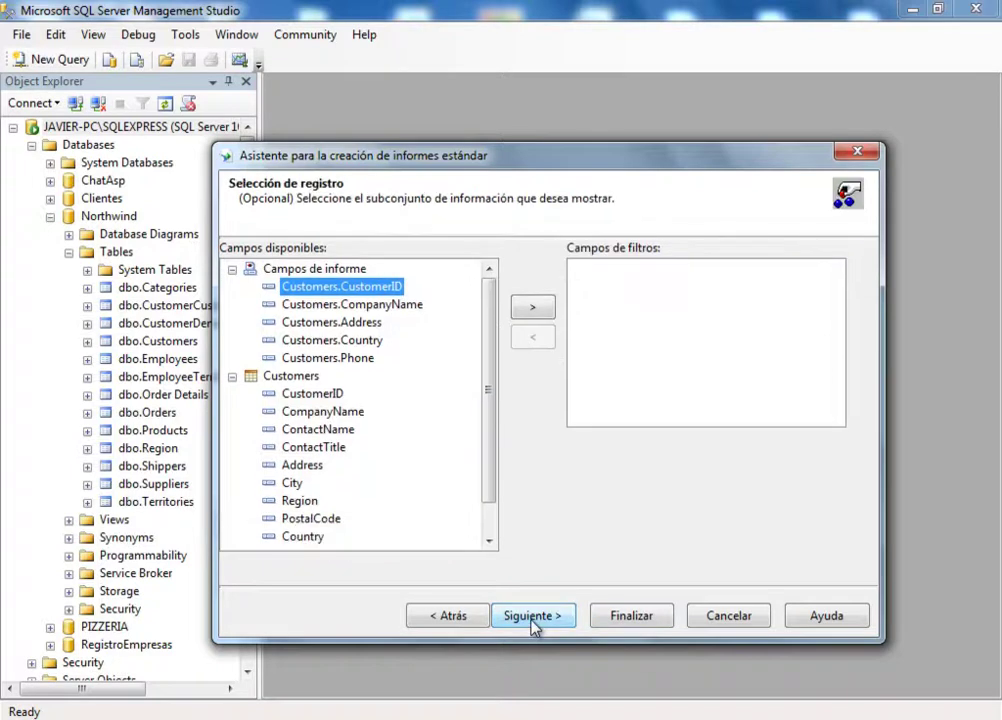
Skip the record filters and finish the report wizard with the Estándar style
{"action": "left_click", "coordinate": [533, 617]}
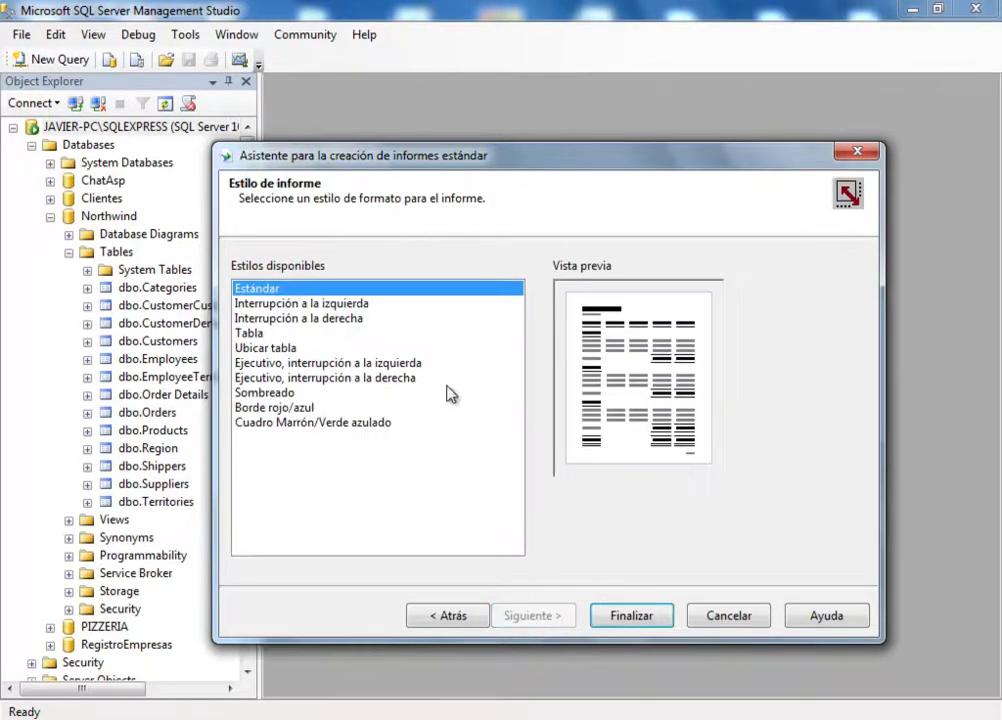
{"action": "left_click", "coordinate": [632, 616]}
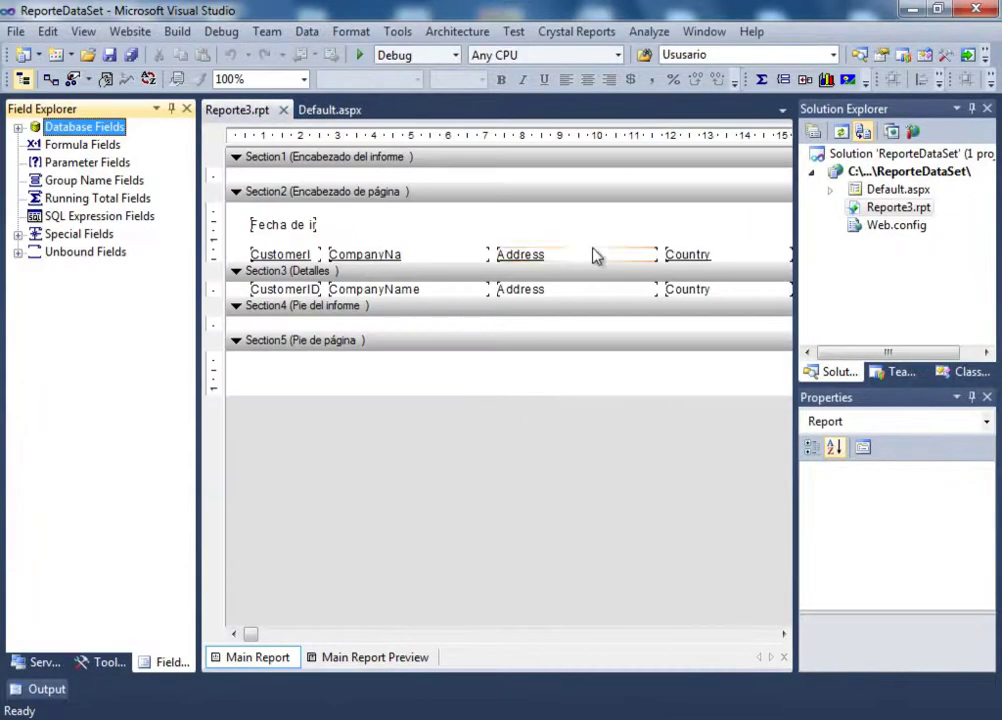
Format the CustomerID, CompanyName, Address, Country and Phone column headings in the page header as bold Verdana
{"action": "left_click", "coordinate": [287, 256]}
{"action": "left_click", "coordinate": [395, 258], "text": "ctrl"}
{"action": "left_click", "coordinate": [566, 259], "text": "ctrl"}
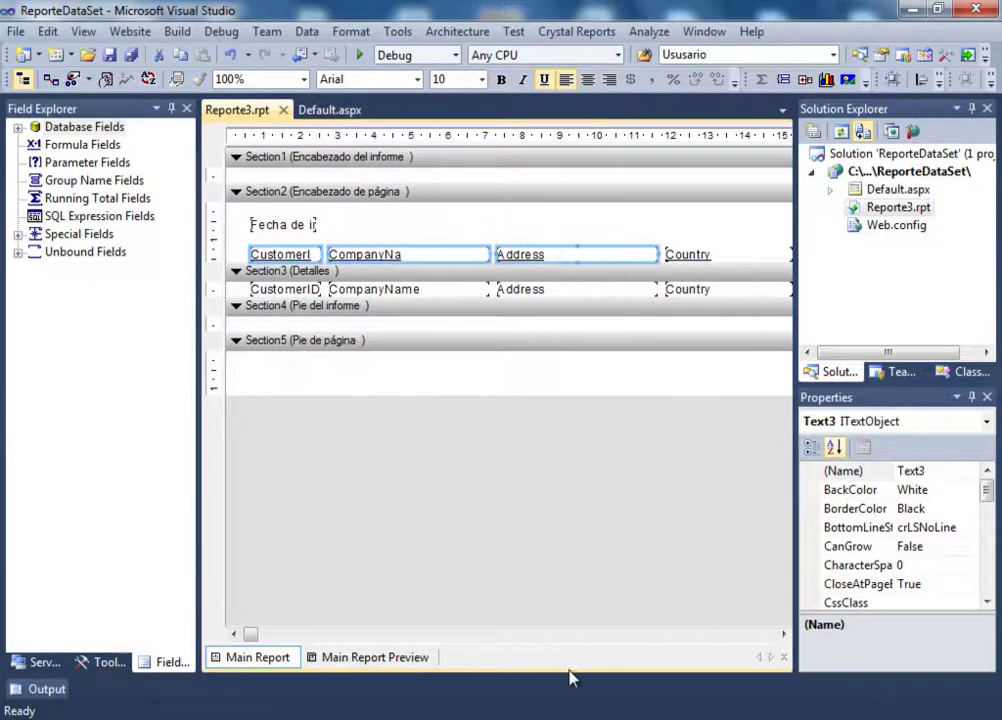
{"action": "left_click", "coordinate": [784, 634]}
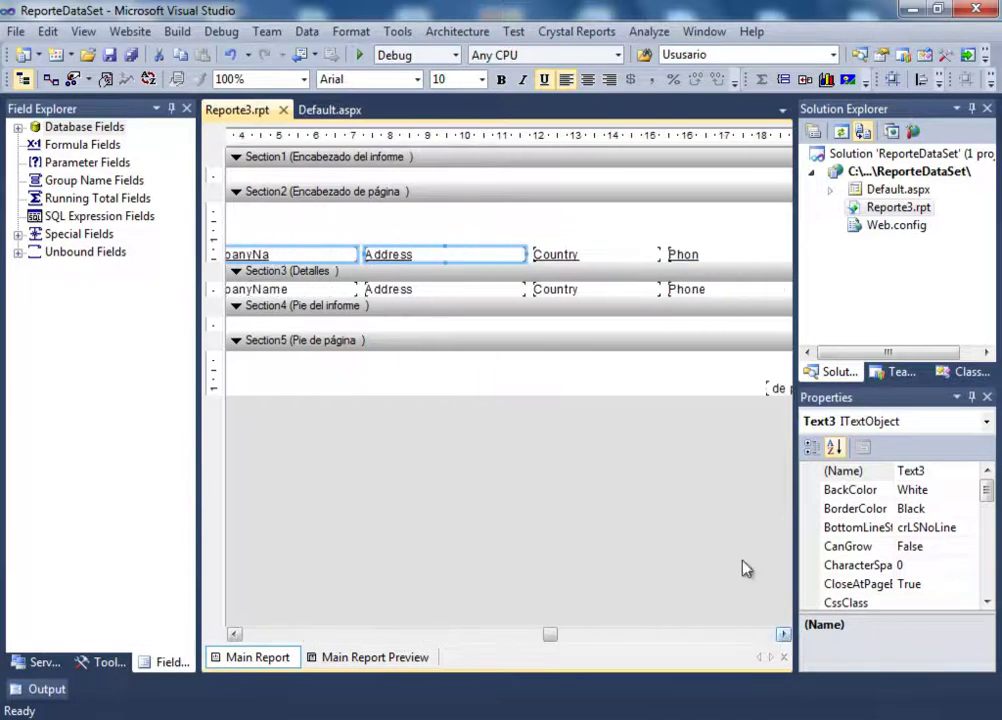
{"action": "left_click", "coordinate": [577, 258], "text": "ctrl"}
{"action": "left_click", "coordinate": [749, 257], "text": "ctrl"}
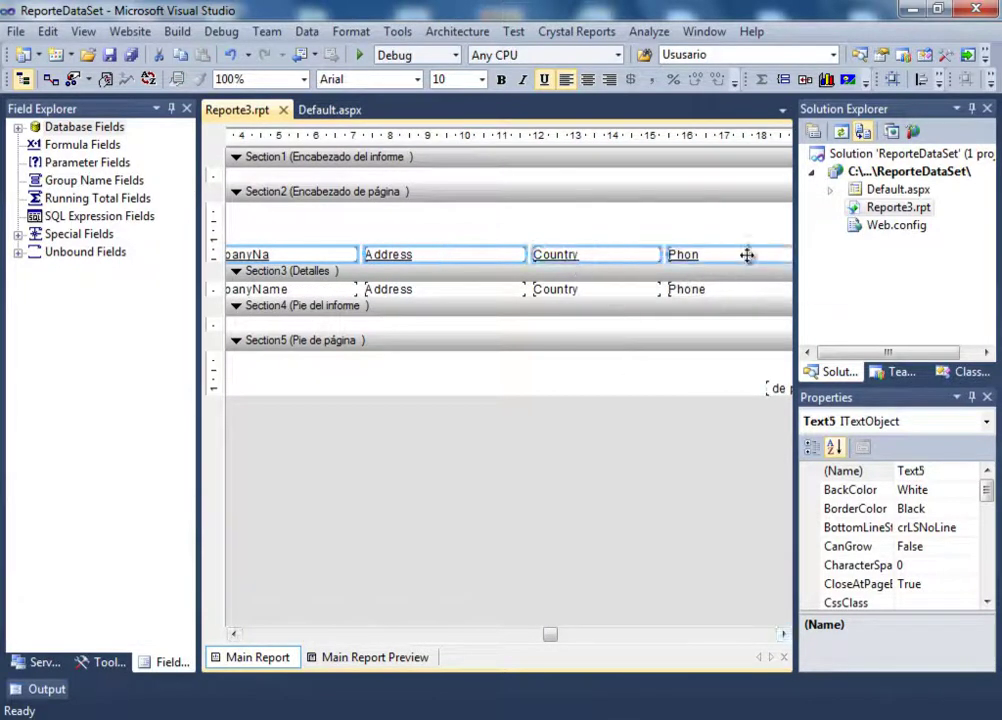
{"action": "left_click", "coordinate": [419, 79]}
{"action": "type", "text": "v"}
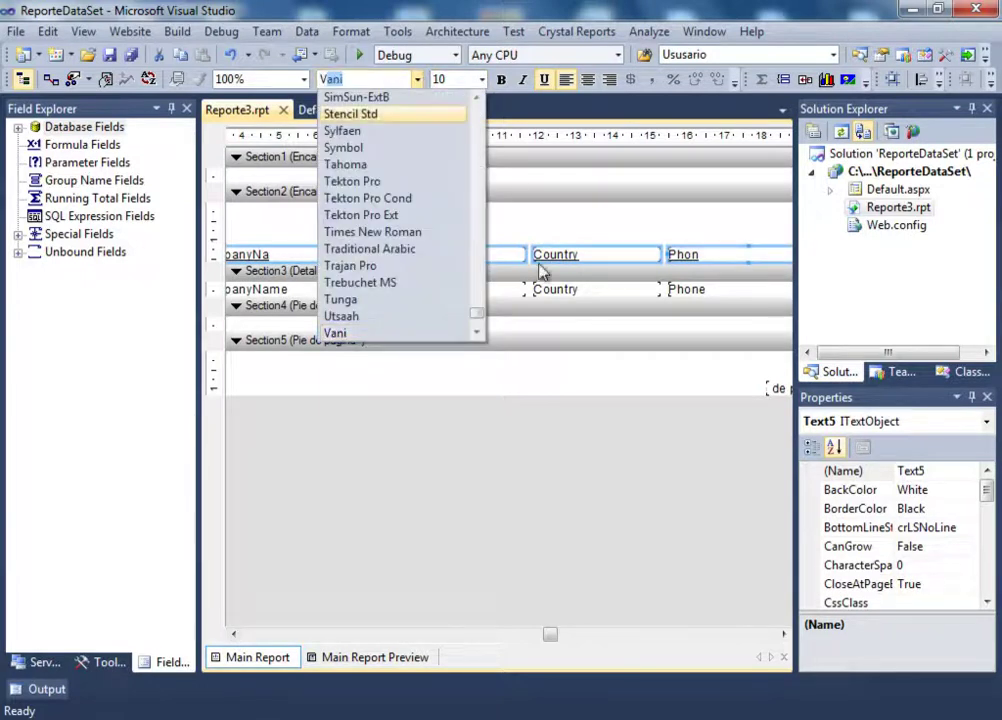
{"action": "scroll", "coordinate": [478, 332], "scroll_direction": "down", "scroll_amount": 3}
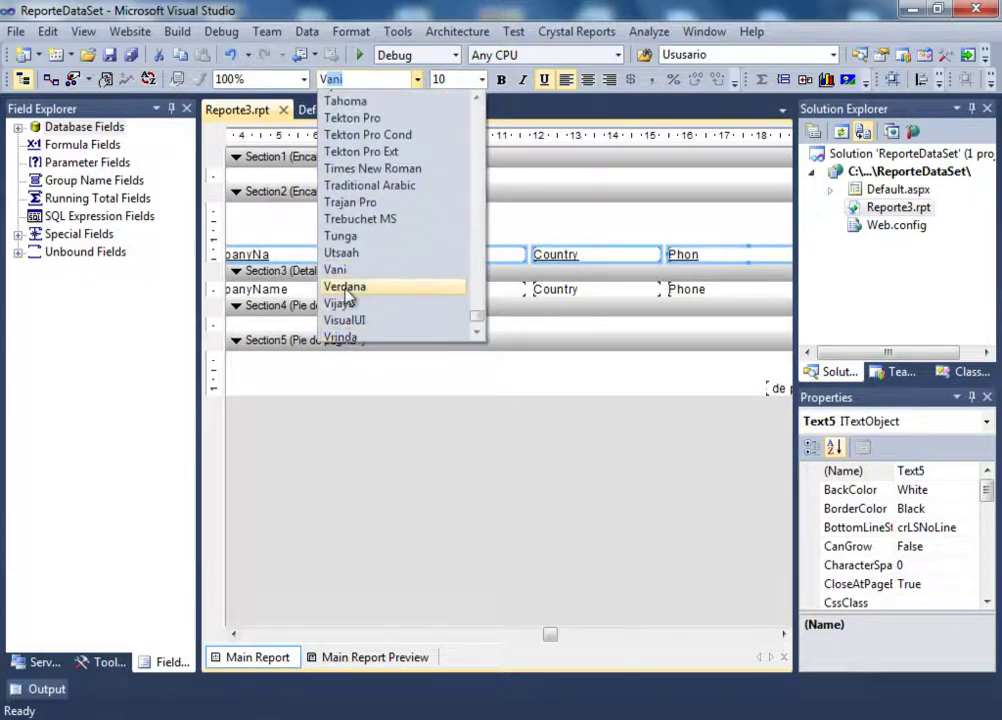
{"action": "left_click", "coordinate": [404, 244]}
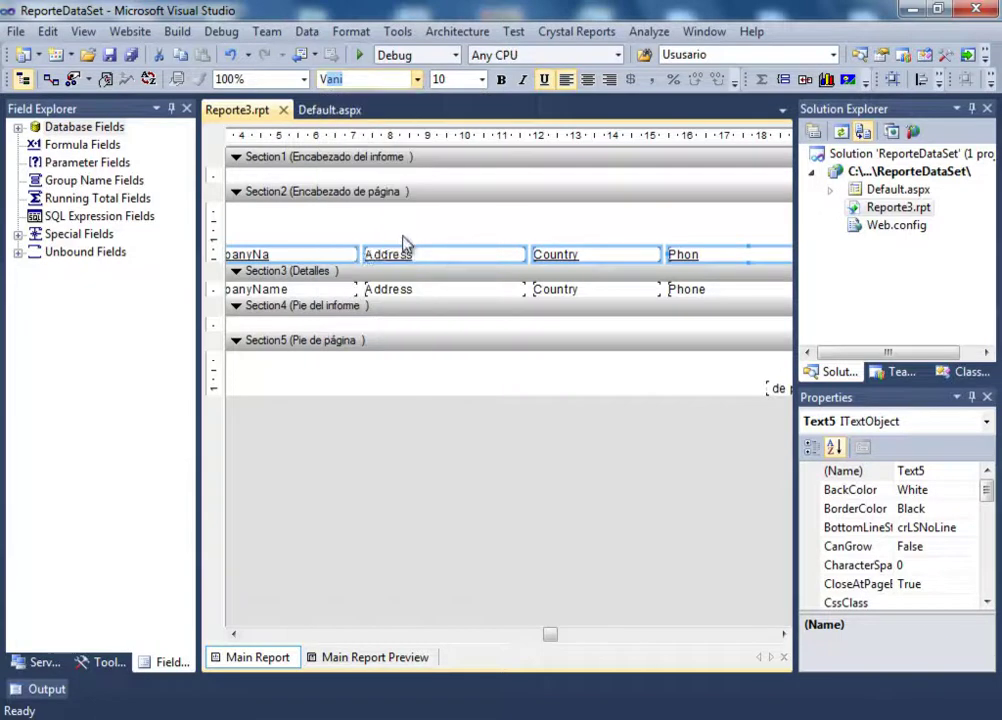
{"action": "left_click", "coordinate": [500, 82]}
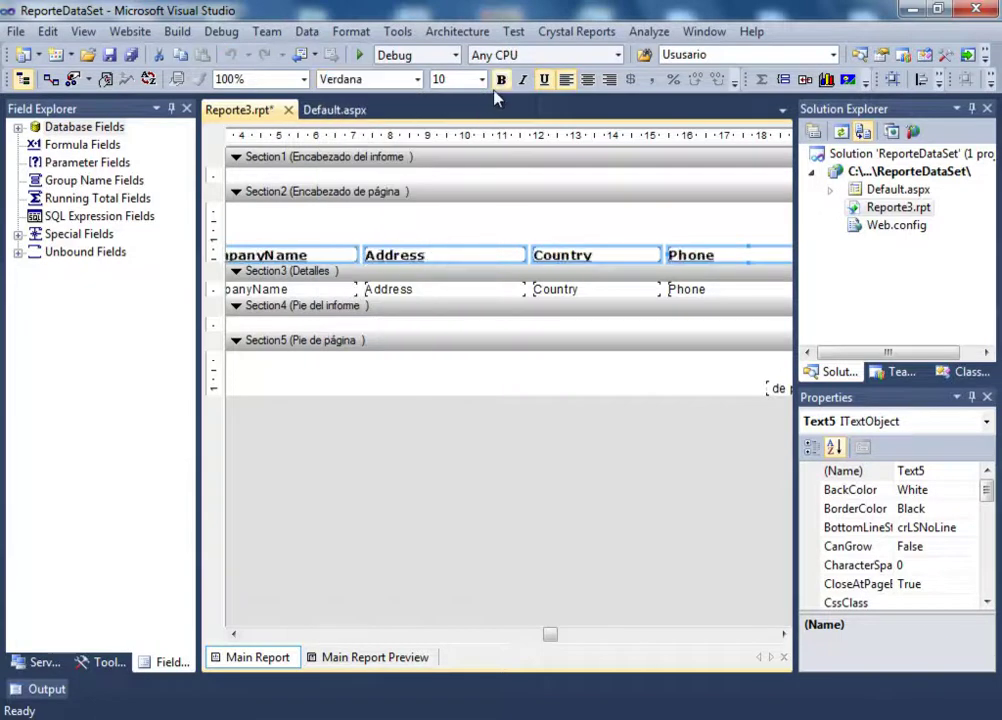
Set the font of the CustomerID, CompanyName, Address, Country and Phone fields in the details section to Verdana
{"action": "left_click", "coordinate": [268, 634]}
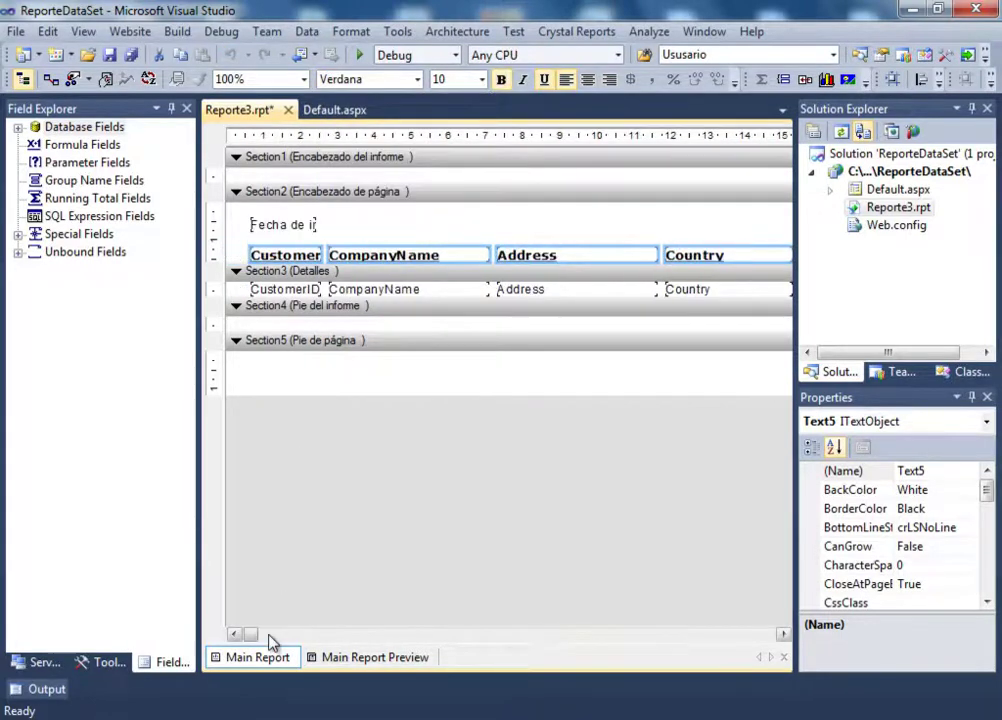
{"action": "left_click", "coordinate": [285, 290]}
{"action": "left_click", "coordinate": [397, 289], "text": "ctrl"}
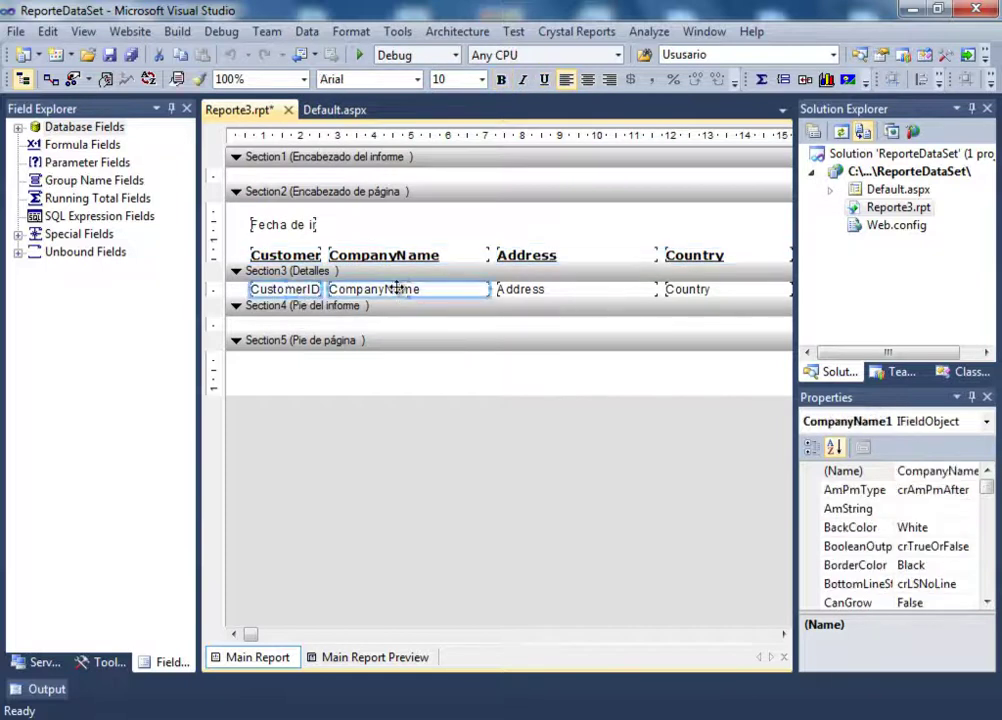
{"action": "left_click", "coordinate": [565, 290], "text": "ctrl"}
{"action": "left_click", "coordinate": [720, 290], "text": "ctrl"}
{"action": "left_click", "coordinate": [548, 634]}
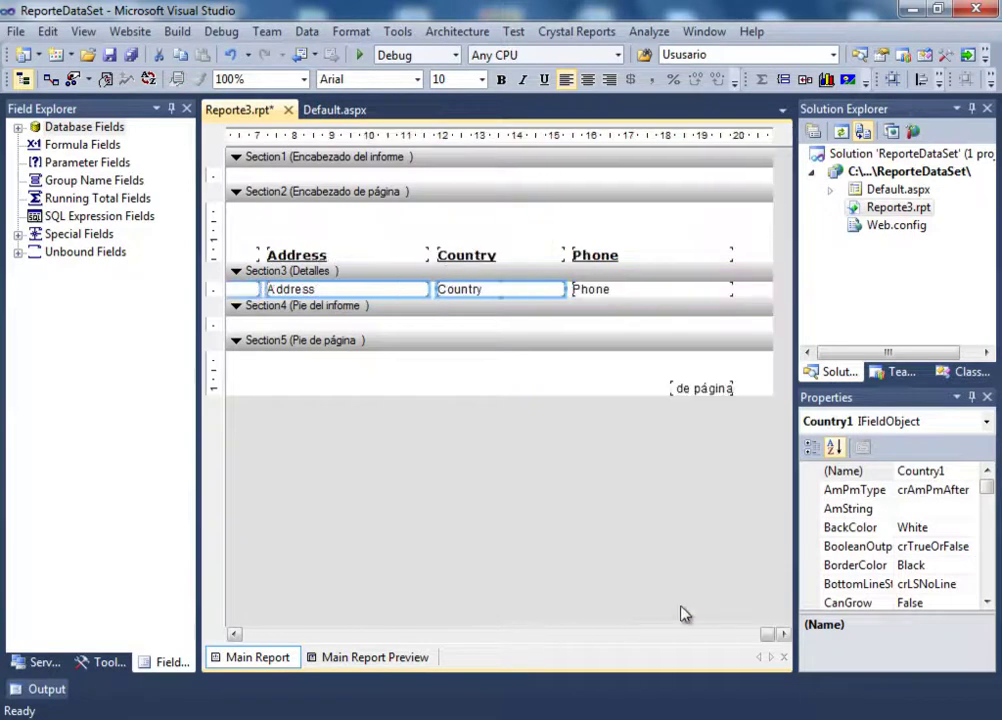
{"action": "left_click", "coordinate": [636, 289], "text": "ctrl"}
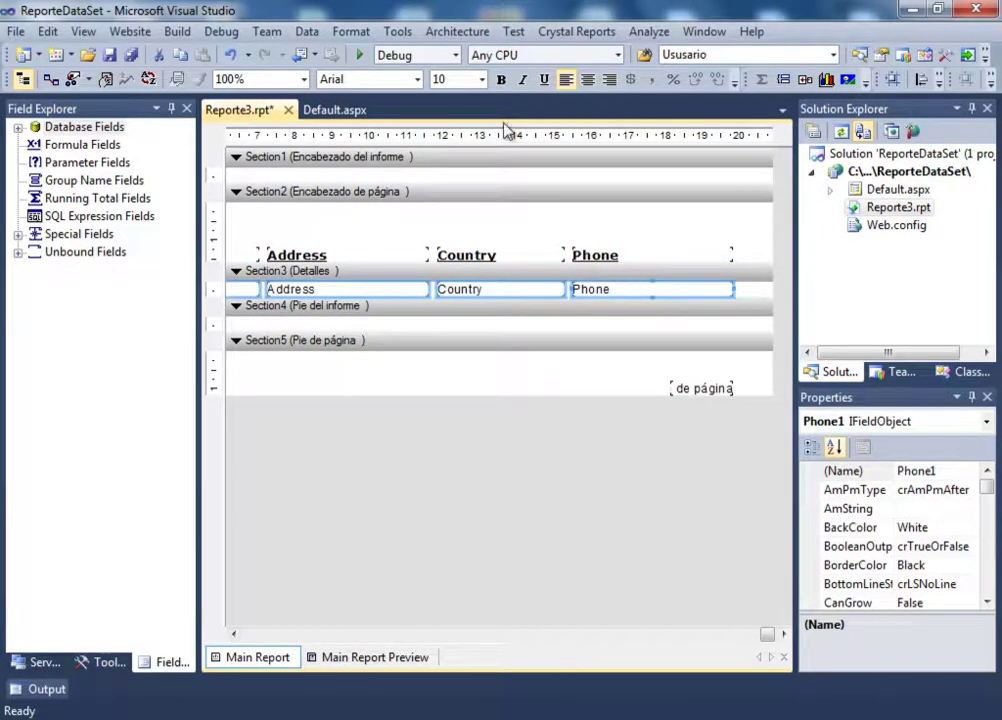
{"action": "left_click", "coordinate": [417, 79]}
{"action": "left_click_drag", "start_coordinate": [476, 183], "coordinate": [478, 320]}
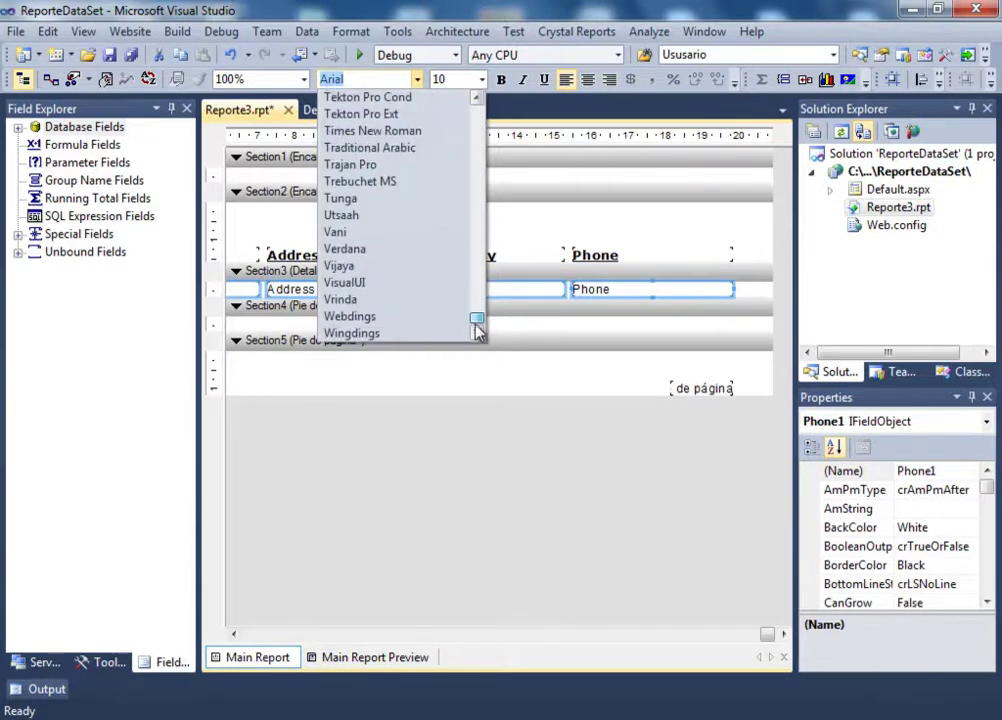
{"action": "left_click", "coordinate": [348, 249]}
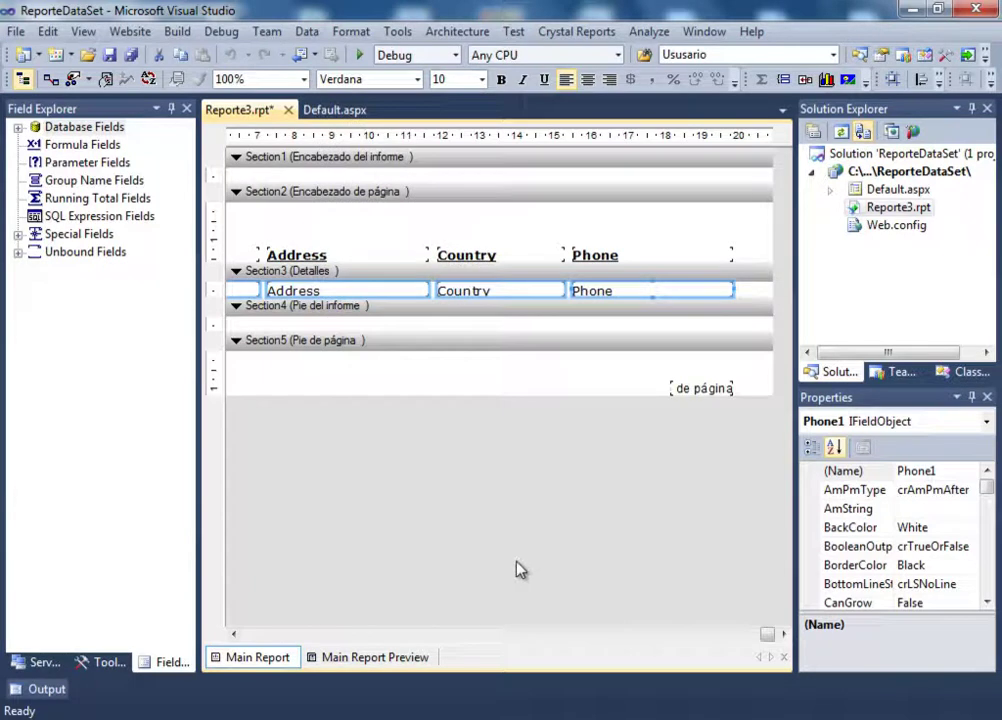
Save the Reporte3.rpt report
{"action": "left_click", "coordinate": [262, 634]}
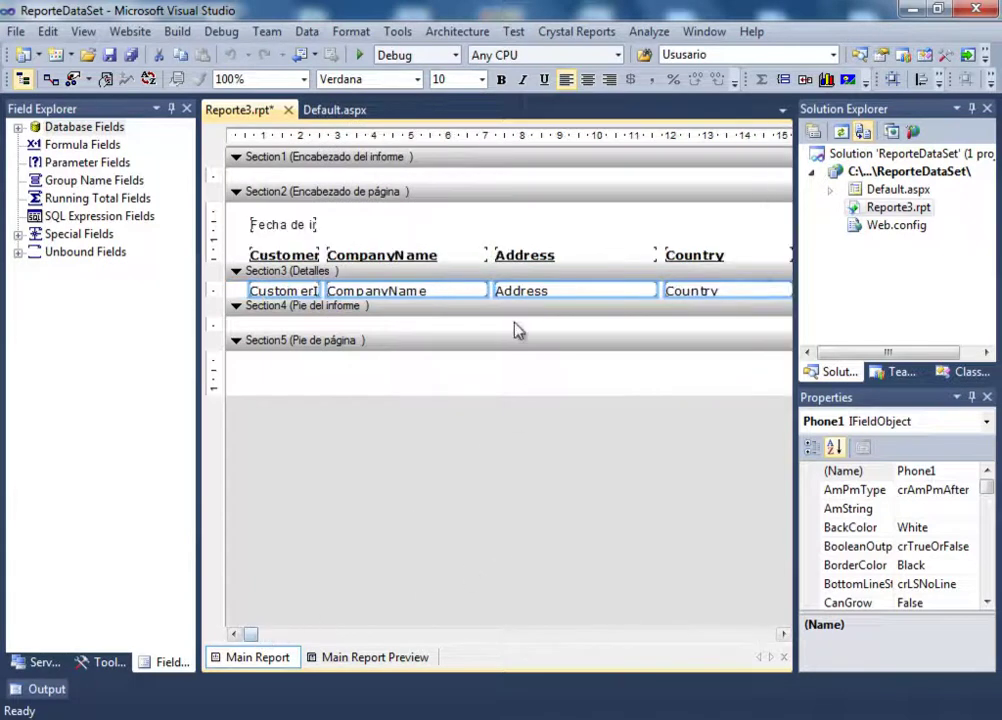
{"action": "right_click", "coordinate": [270, 110]}
{"action": "left_click", "coordinate": [284, 118]}
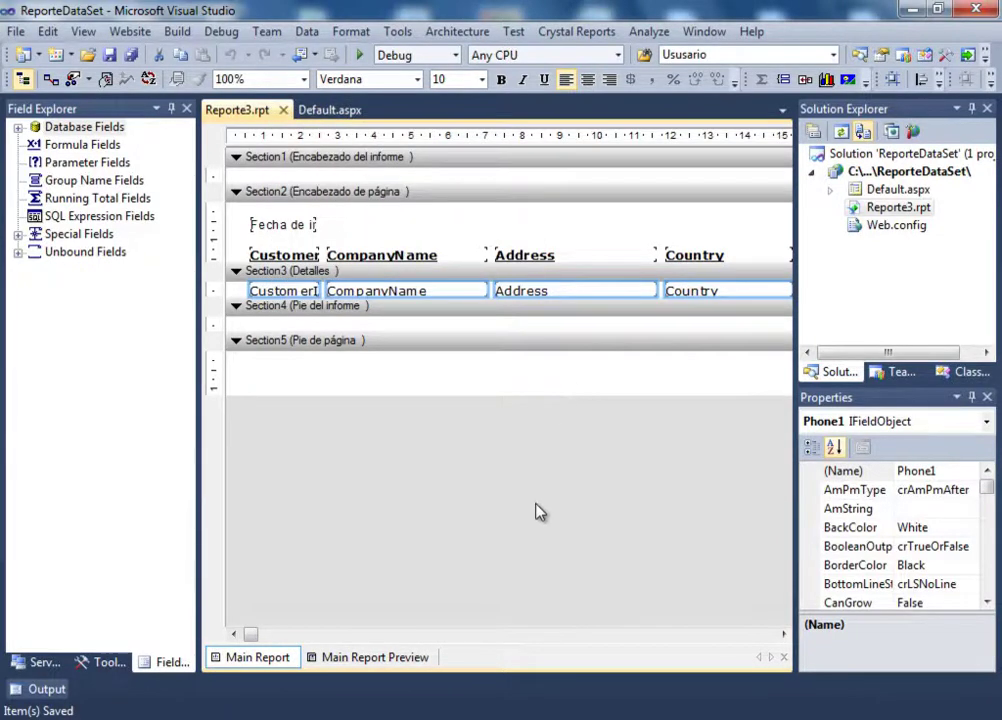
Switch to SQL Server Management Studio, examine the columns of Northwind's dbo.Customers table, and return to Visual Studio
{"action": "key", "text": "super+Down"}
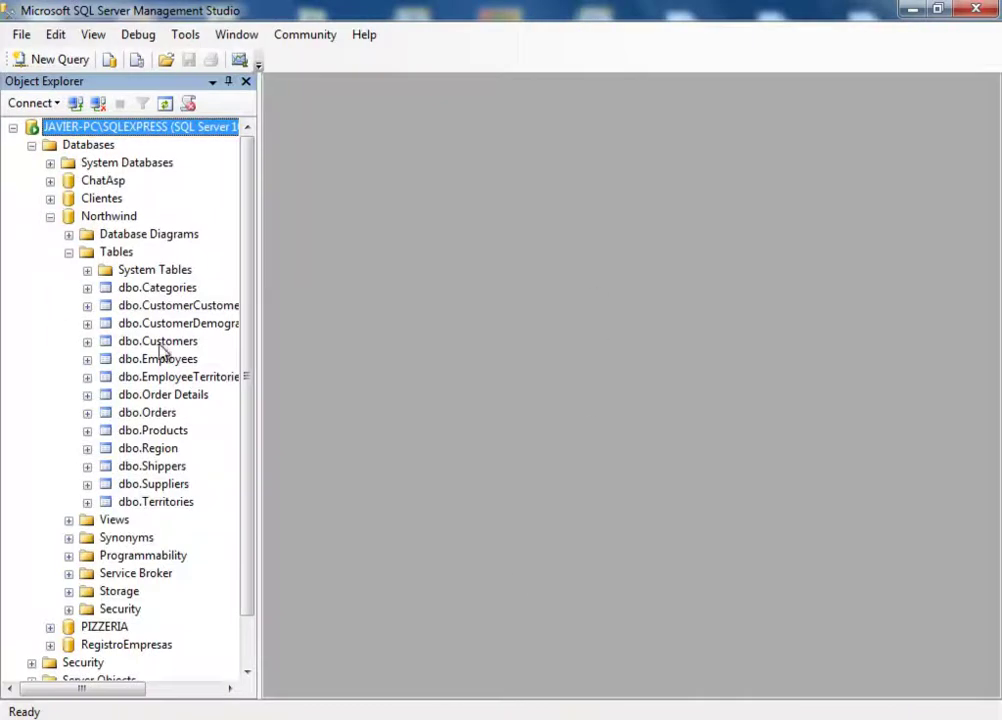
{"action": "left_click", "coordinate": [87, 341]}
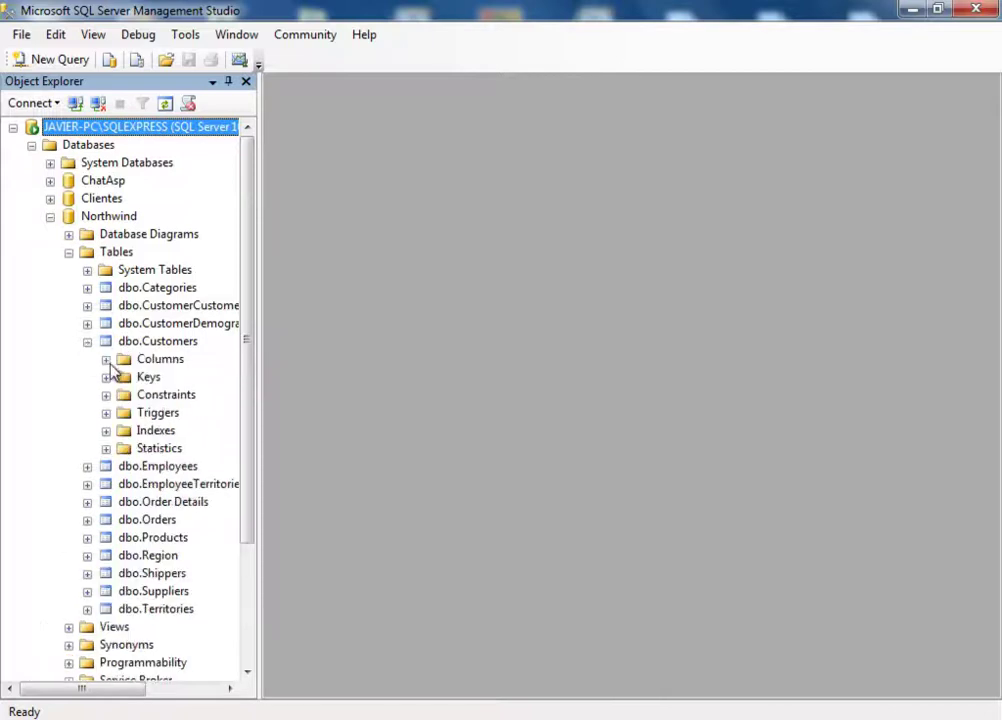
{"action": "left_click", "coordinate": [106, 360]}
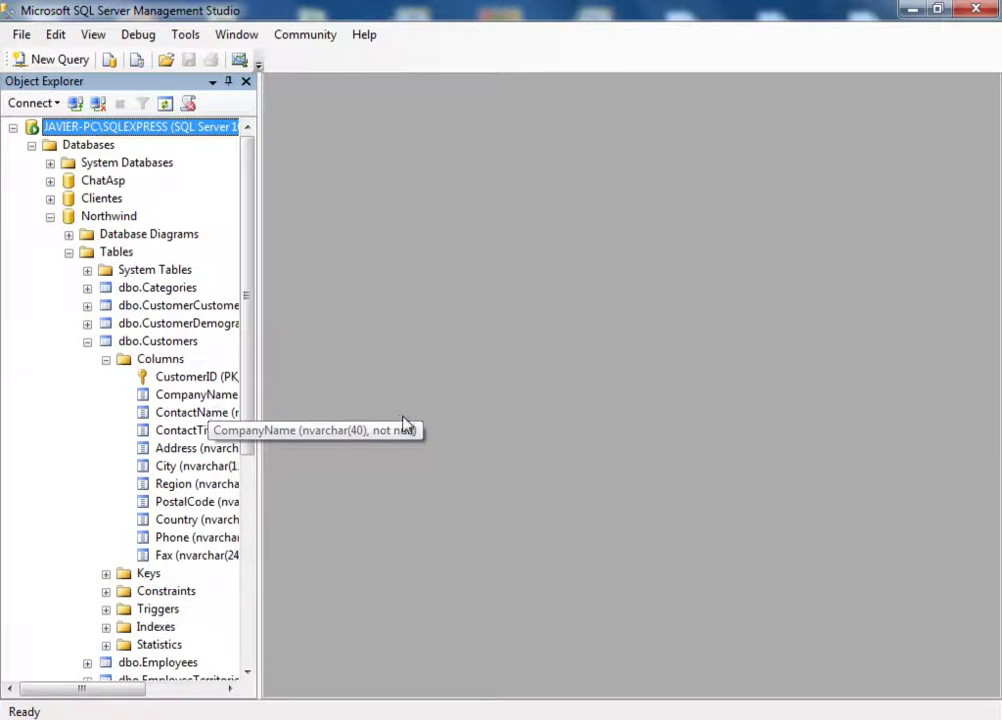
{"action": "key", "text": "alt+Tab"}
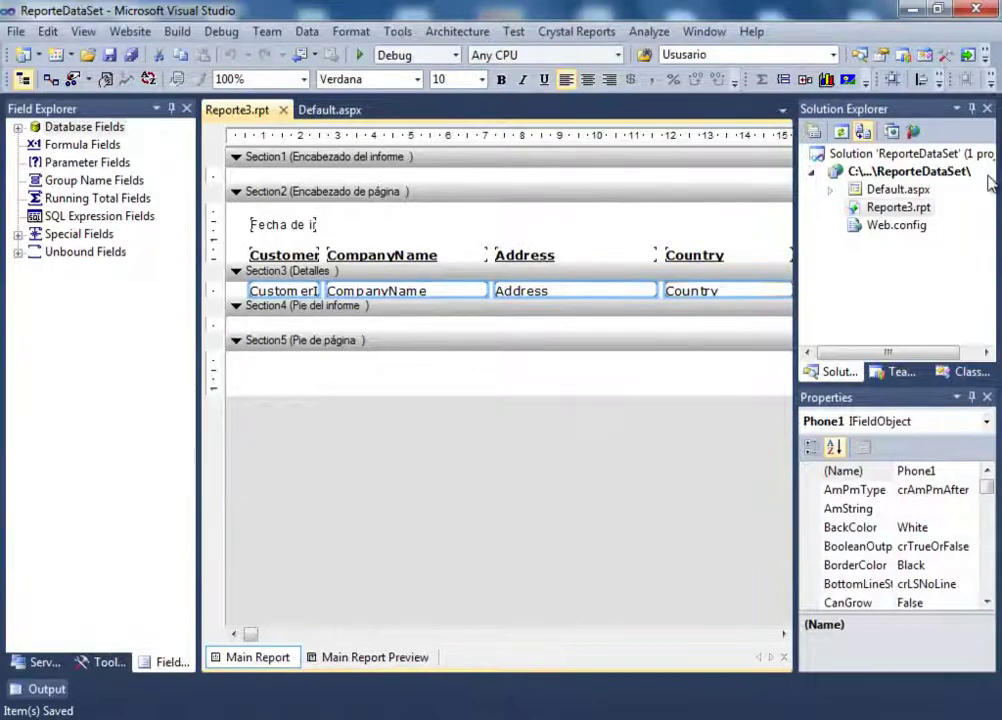
Start adding a new item to the ReporteDataSet web site using the Visual C# DataSet template
{"action": "left_click", "coordinate": [874, 174]}
{"action": "right_click", "coordinate": [874, 176]}
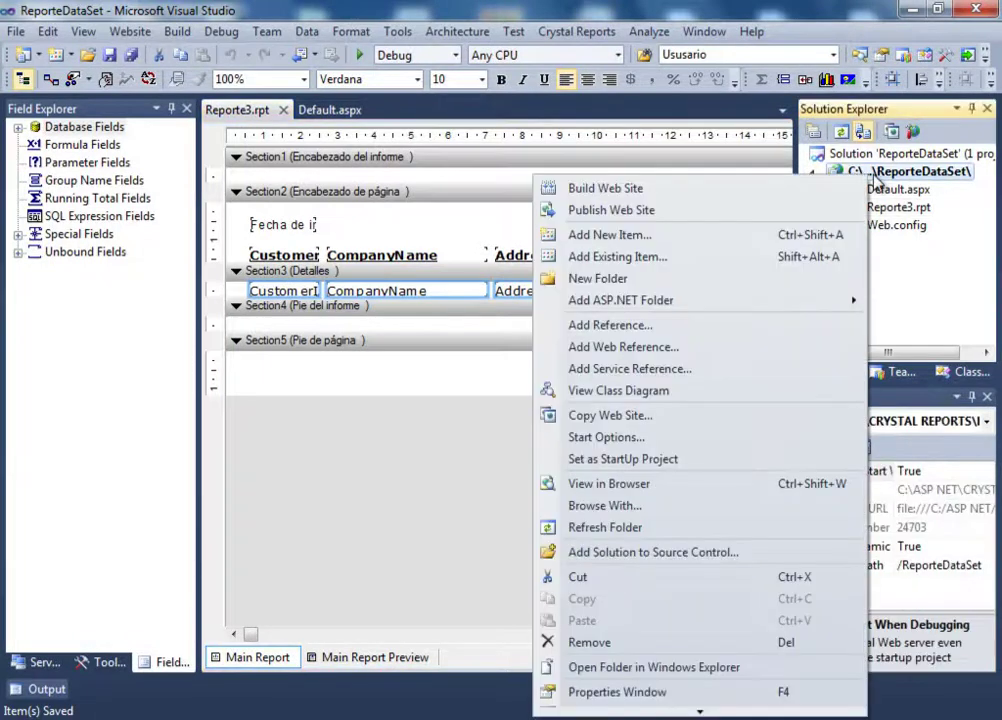
{"action": "left_click", "coordinate": [614, 236]}
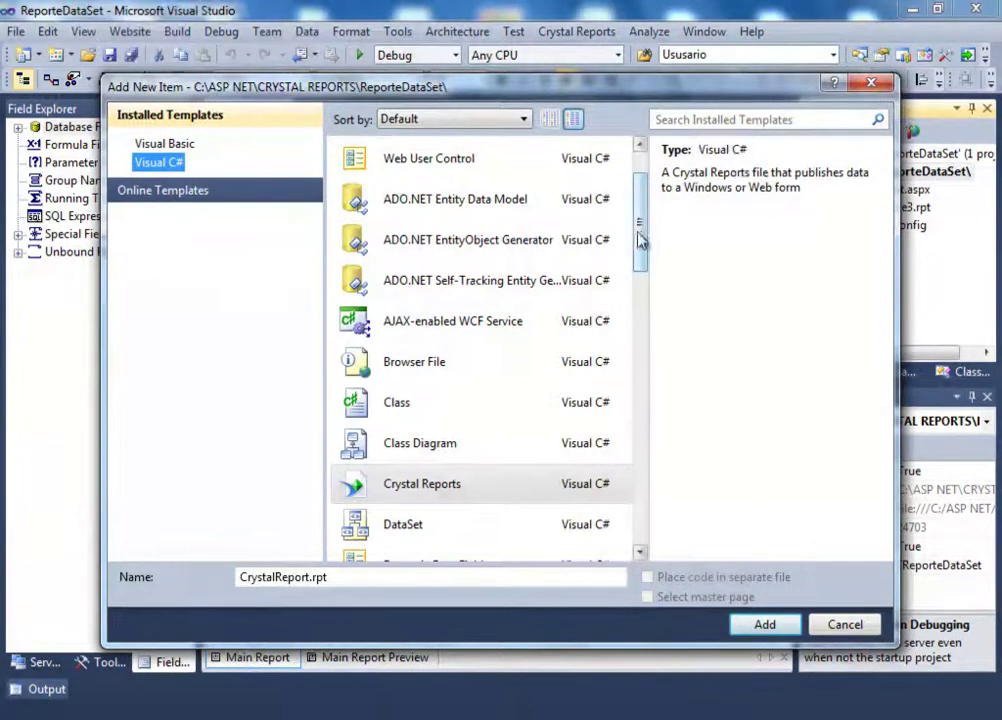
{"action": "left_click", "coordinate": [377, 540]}
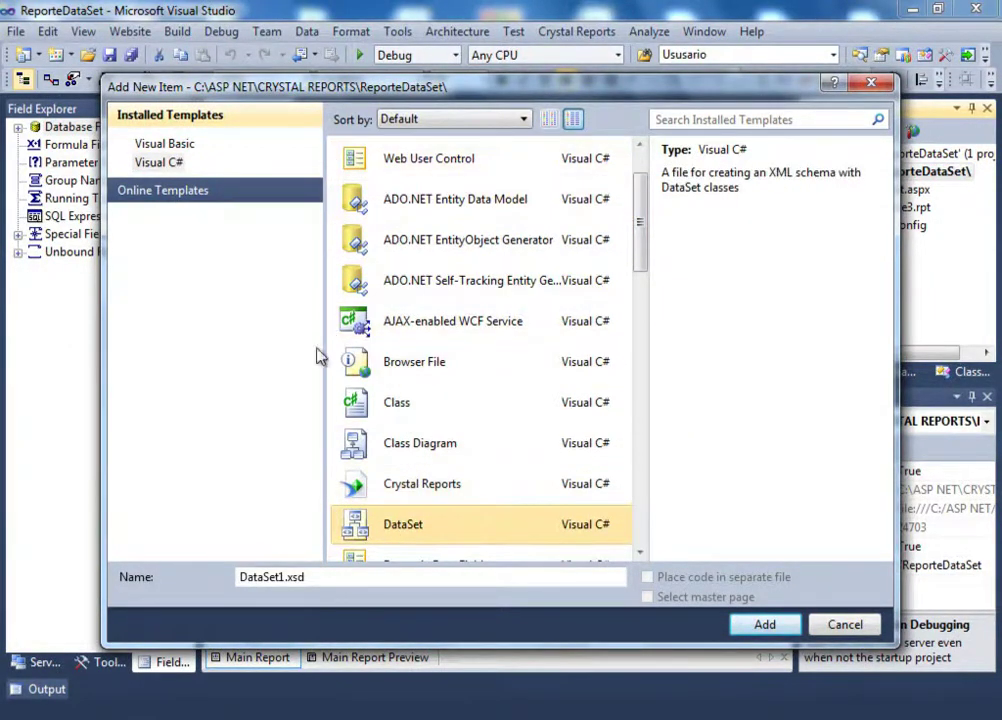
Name the new dataset DSReporteCR.xsd and add it to the web site inside the App_Code folder
{"action": "left_click", "coordinate": [248, 577]}
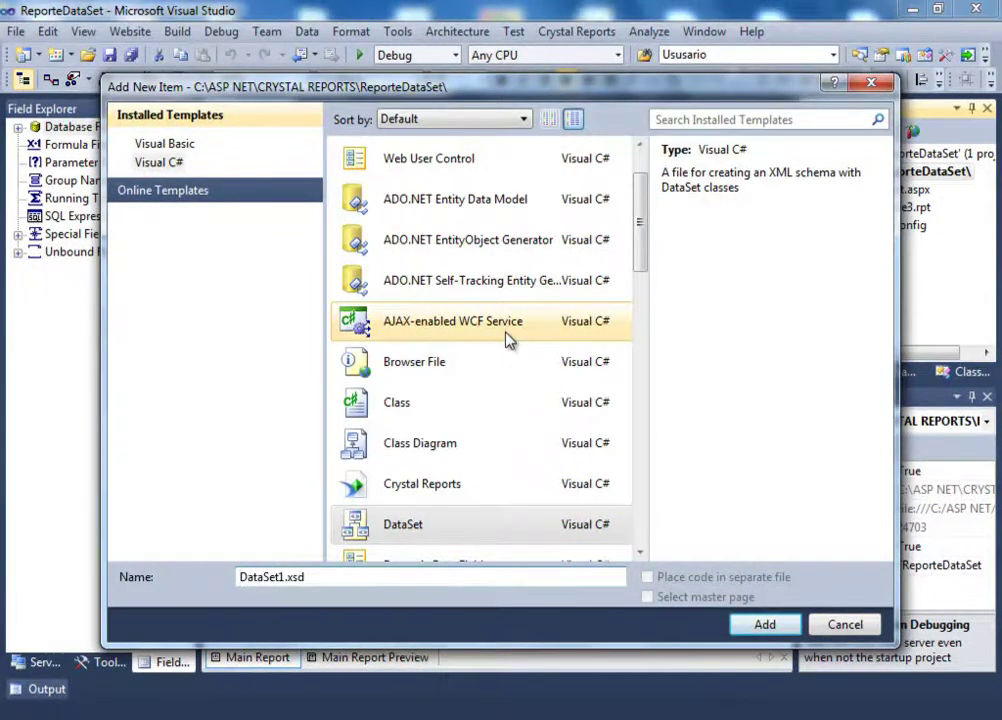
{"action": "key", "text": "Delete"}
{"action": "key", "text": "Delete"}
{"action": "key", "text": "Delete"}
{"action": "key", "text": "Delete"}
{"action": "key", "text": "Delete"}
{"action": "key", "text": "Delete"}
{"action": "key", "text": "Delete"}
{"action": "key", "text": "Delete"}
{"action": "type", "text": "DSReporteCR"}
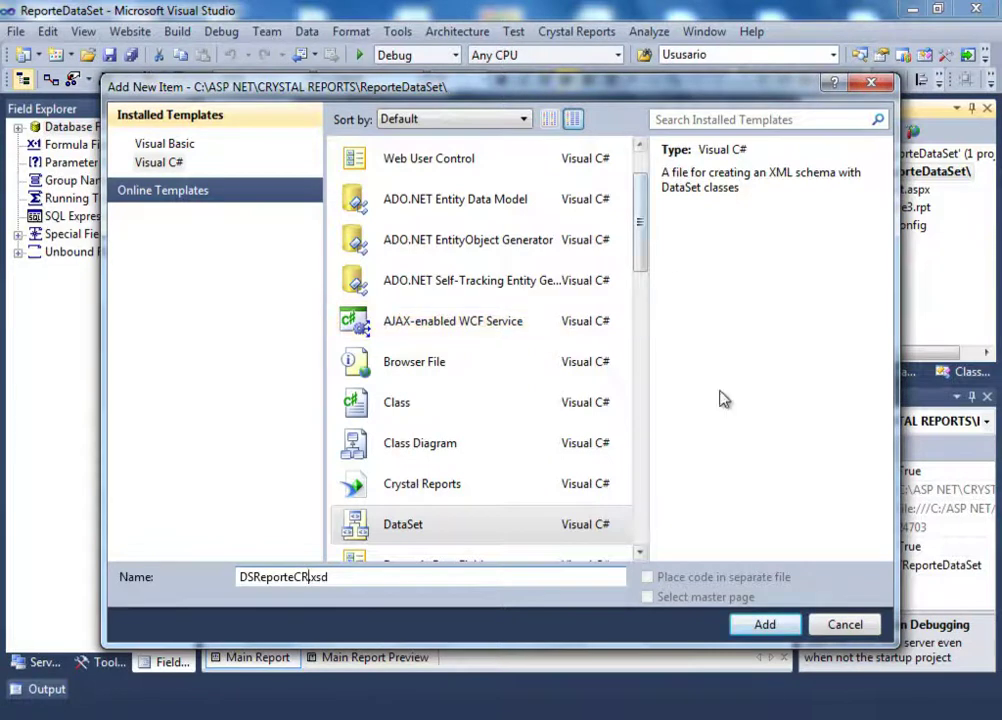
{"action": "left_click", "coordinate": [763, 626]}
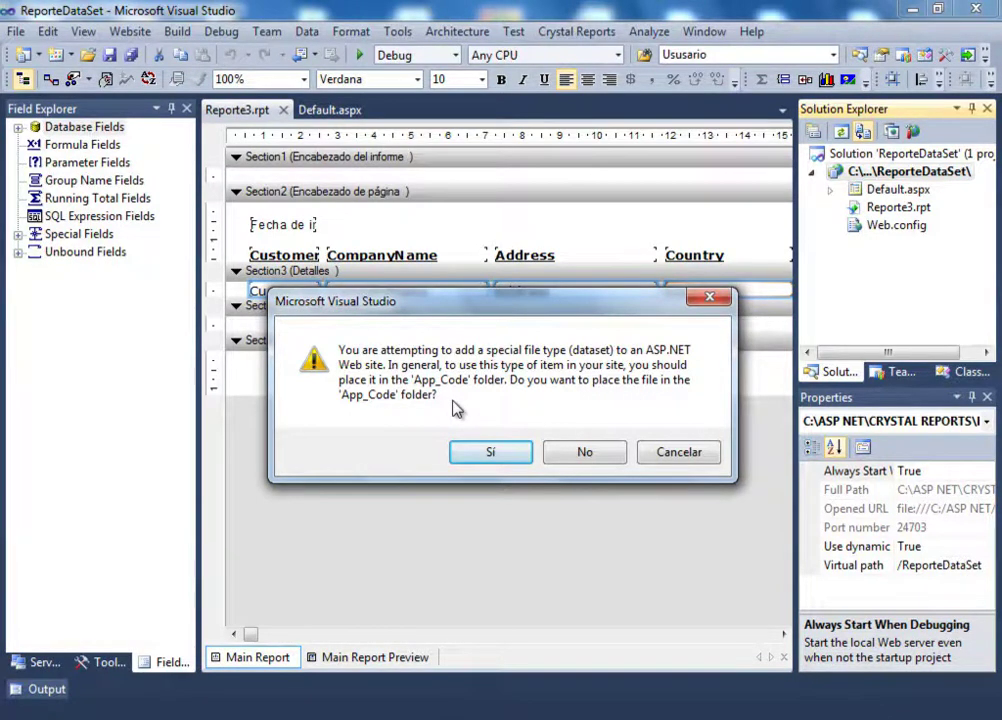
{"action": "left_click", "coordinate": [480, 455]}
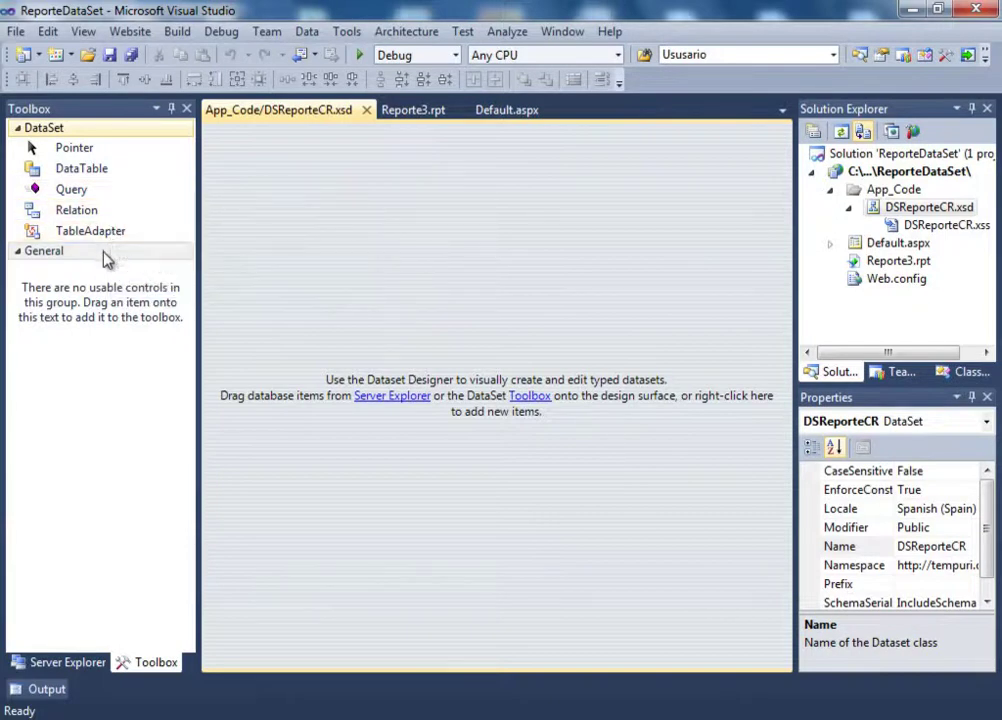
{"action": "left_click", "coordinate": [76, 210]}
{"action": "left_click", "coordinate": [62, 662]}
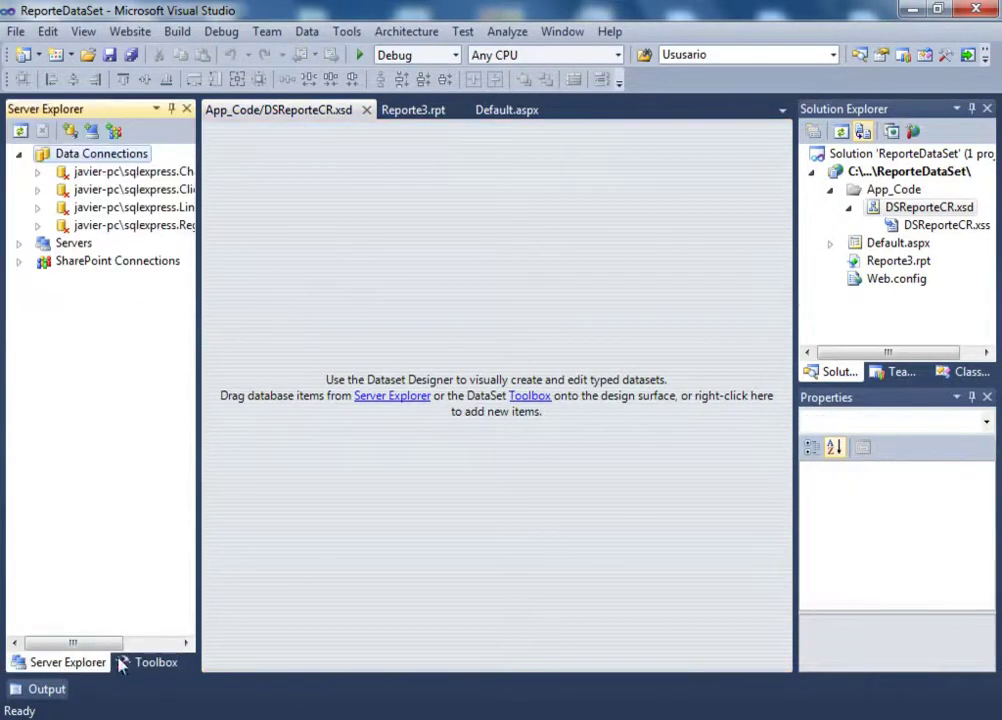
{"action": "left_click", "coordinate": [151, 668]}
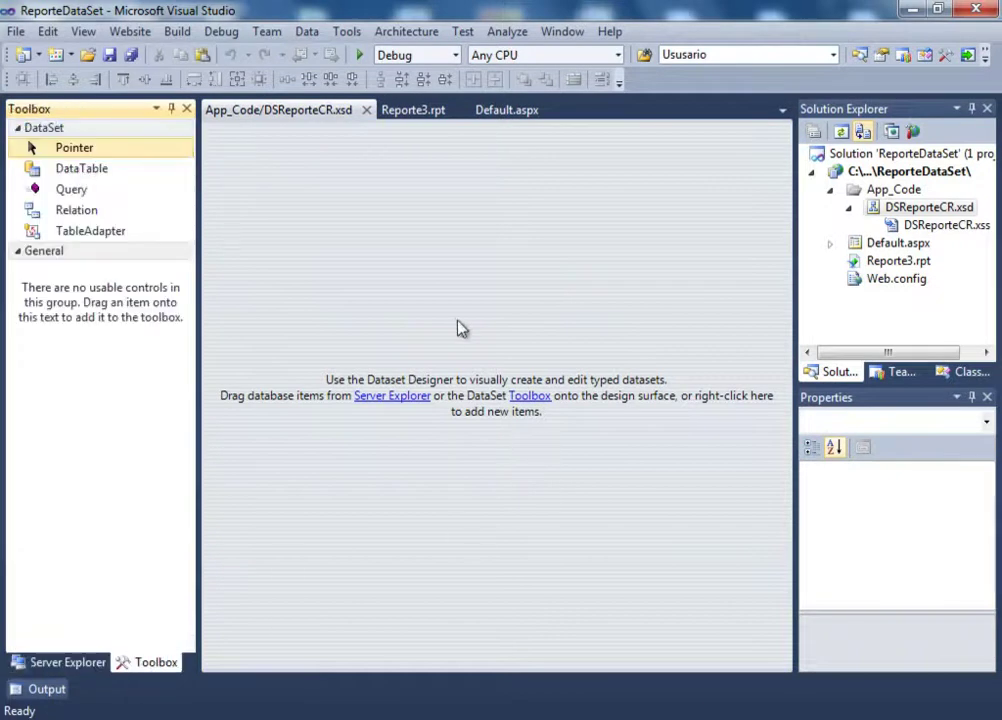